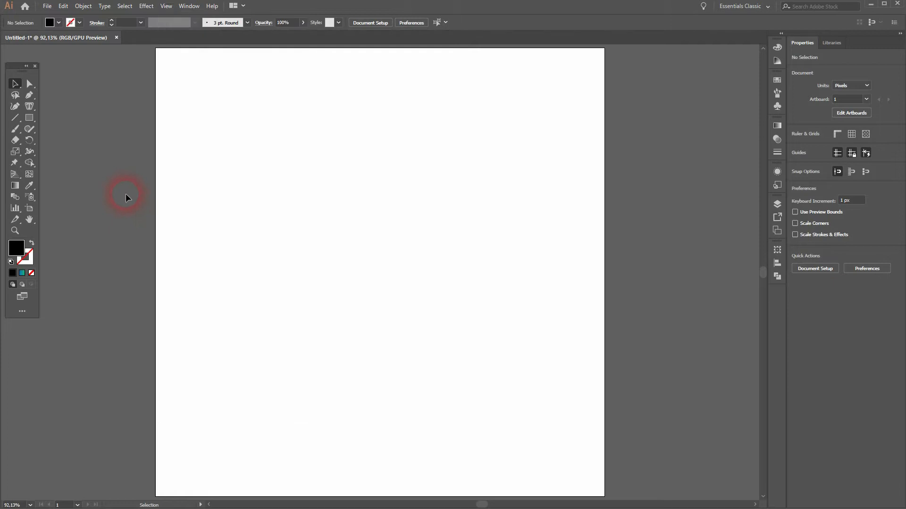
- Draw a square about 424 px wide with a black fill and no stroke near the middle of the artboard
left_click(58, 23)
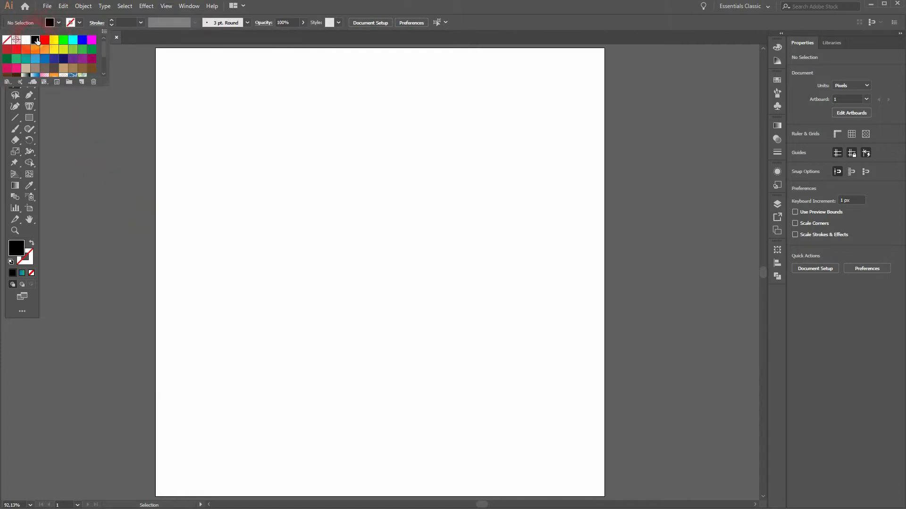
left_click(95, 75)
left_click(78, 26)
left_click(126, 153)
left_click_drag(32, 115, 70, 119)
left_click_drag(256, 144, 492, 345)
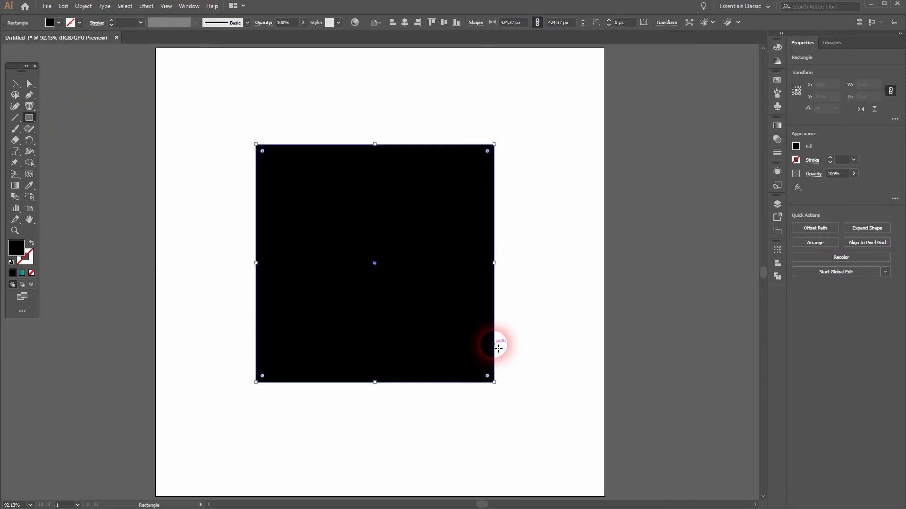
- Rotate the square 45° into a diamond and centre it horizontally and vertically on the artboard
left_click(15, 84)
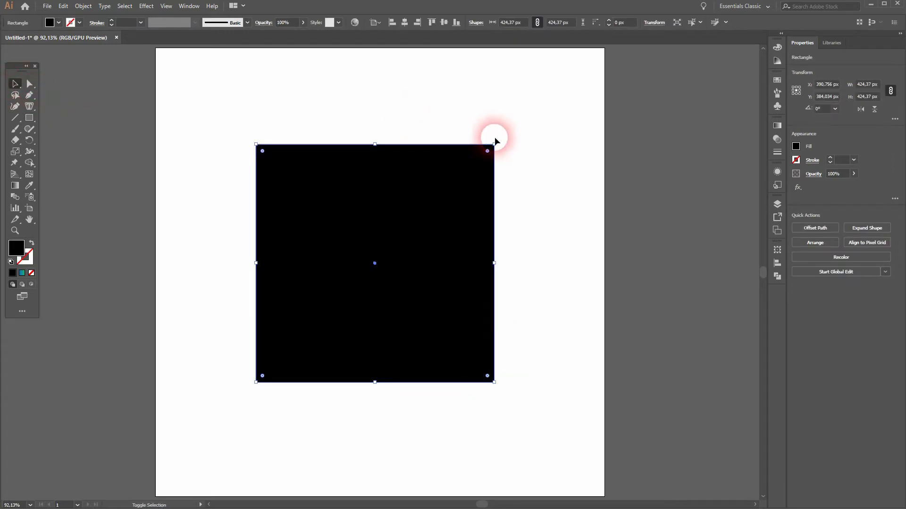
left_click_drag(501, 142, 351, 119)
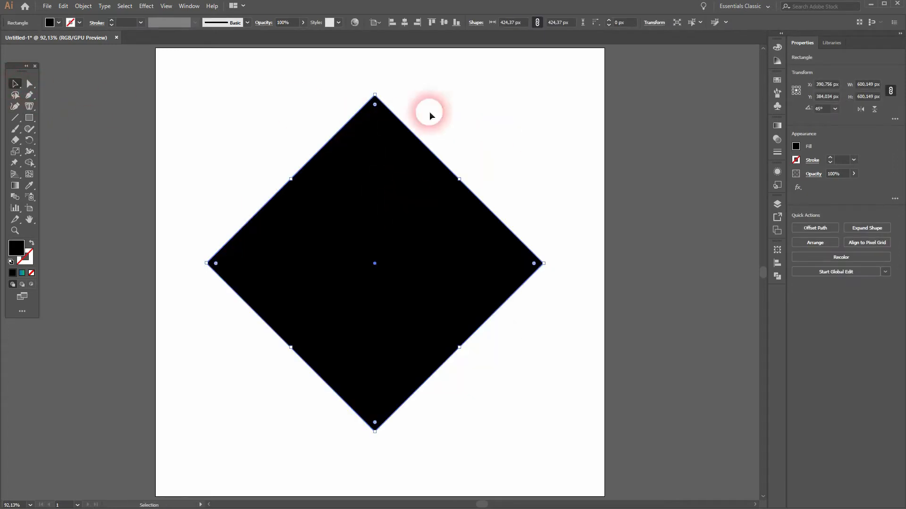
left_click(405, 26)
left_click(444, 22)
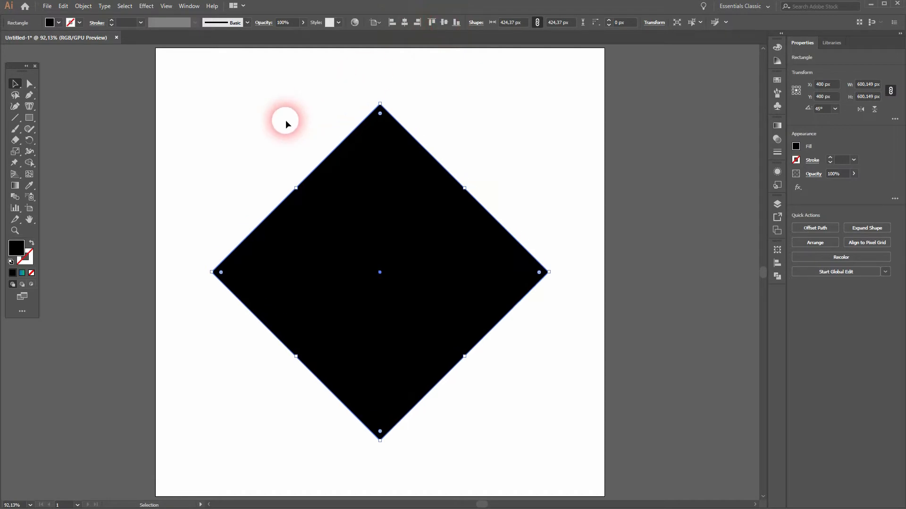
left_click(286, 124)
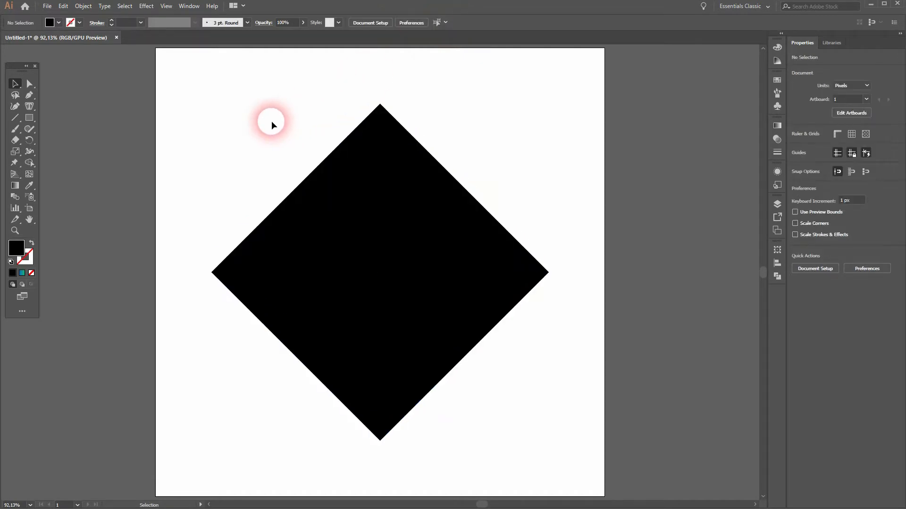
- Fill the diamond with the White, Black linear gradient preset
left_click(373, 186)
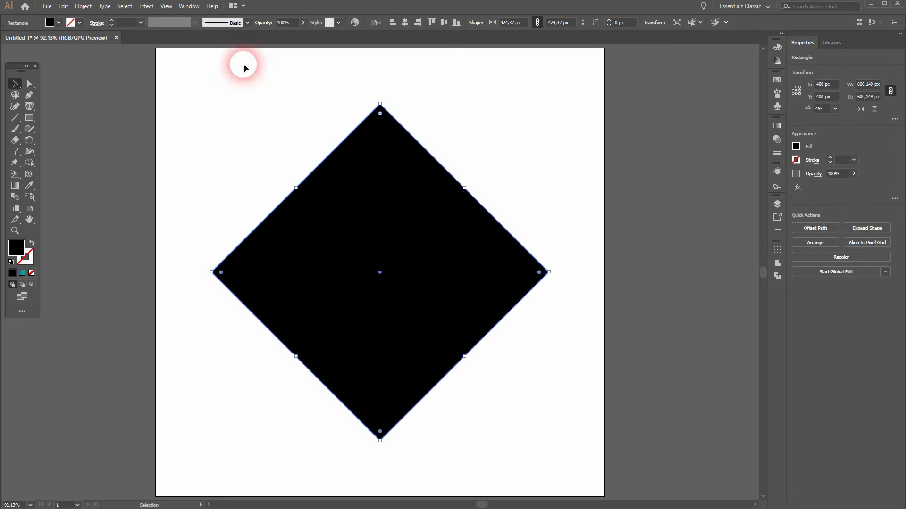
left_click(194, 8)
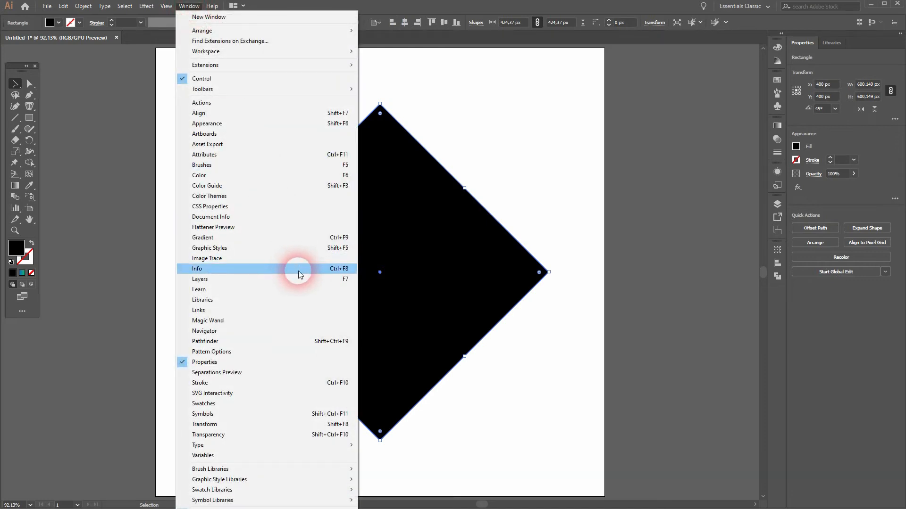
left_click(254, 238)
left_click(777, 128)
left_click(778, 129)
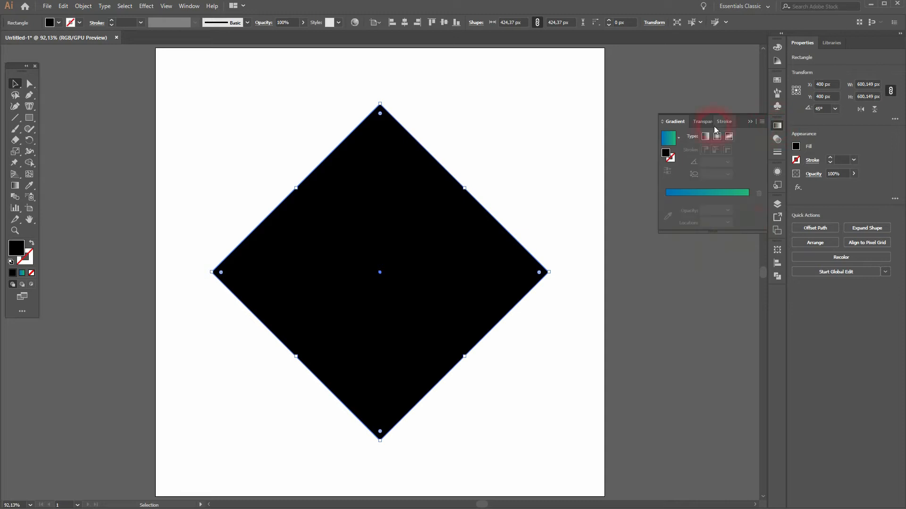
left_click(679, 138)
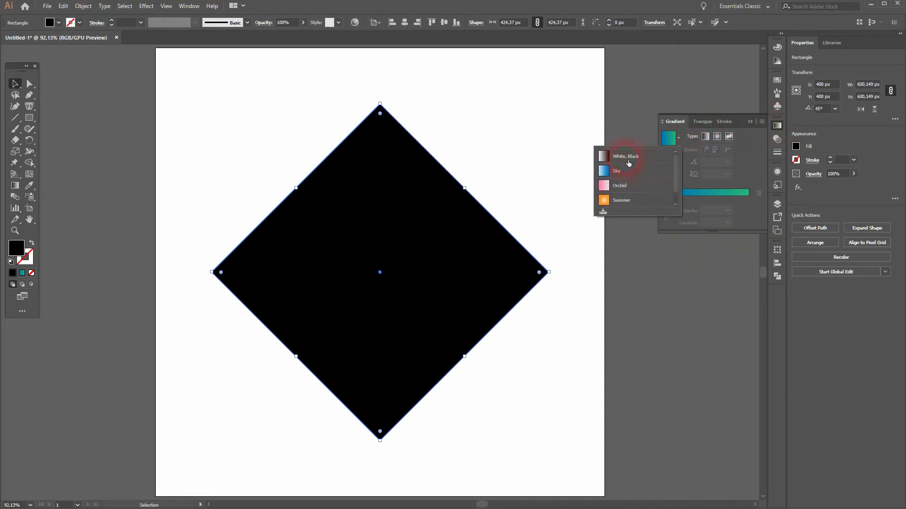
left_click(620, 154)
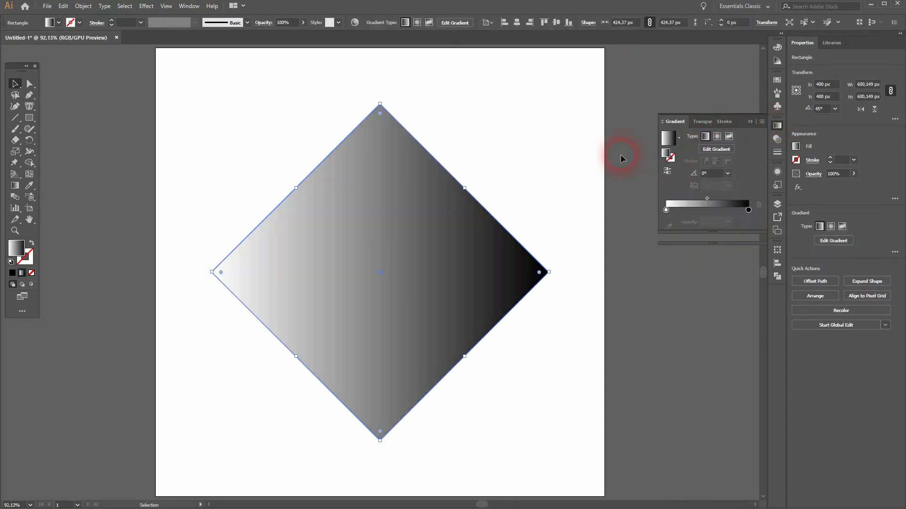
- Recolour the gradient's white stop blue and its black end stop teal, deleting the extra stop added near the end
double_click(665, 210)
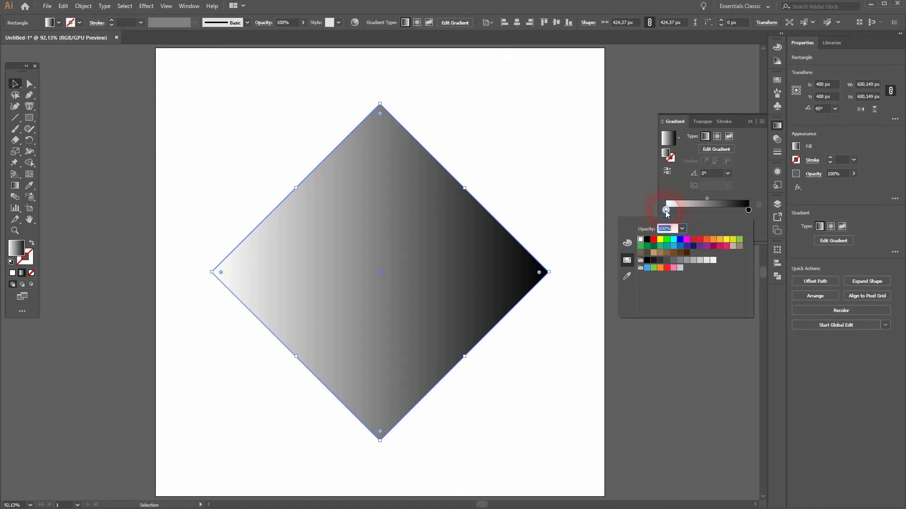
left_click(681, 245)
left_click(746, 212)
double_click(746, 212)
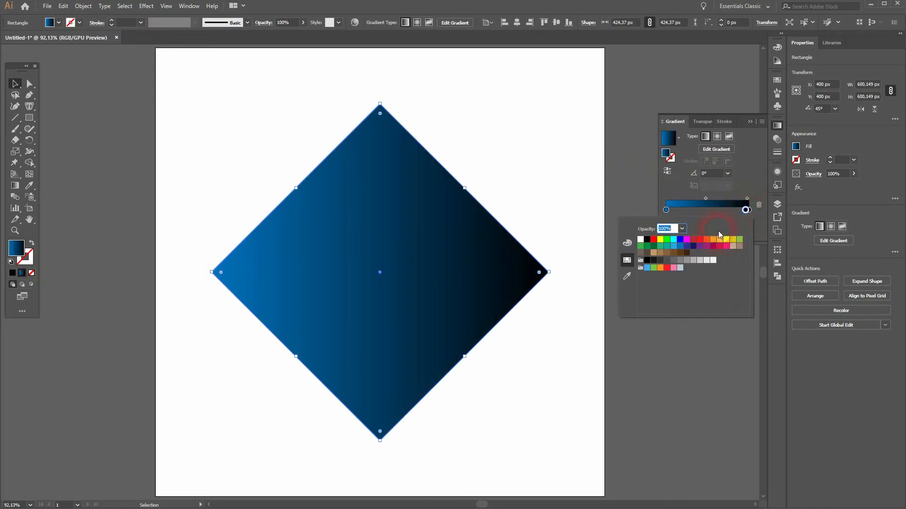
left_click(758, 206)
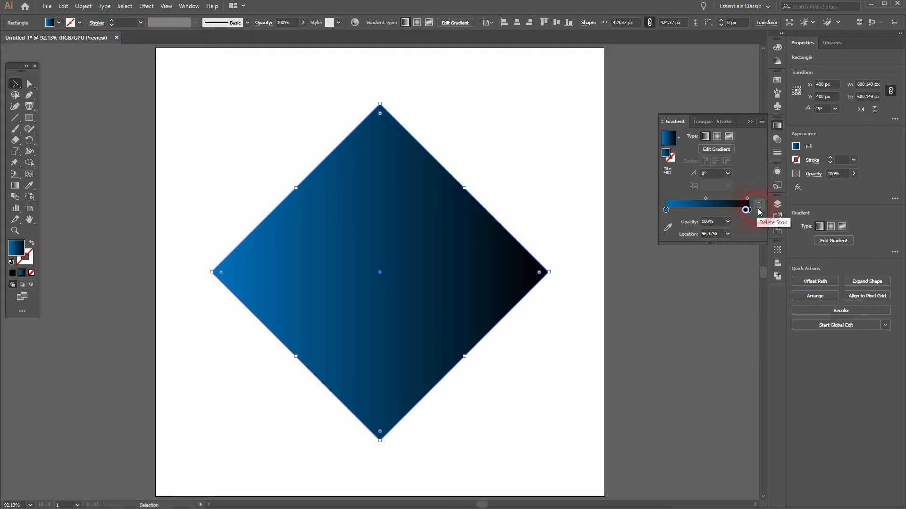
double_click(749, 210)
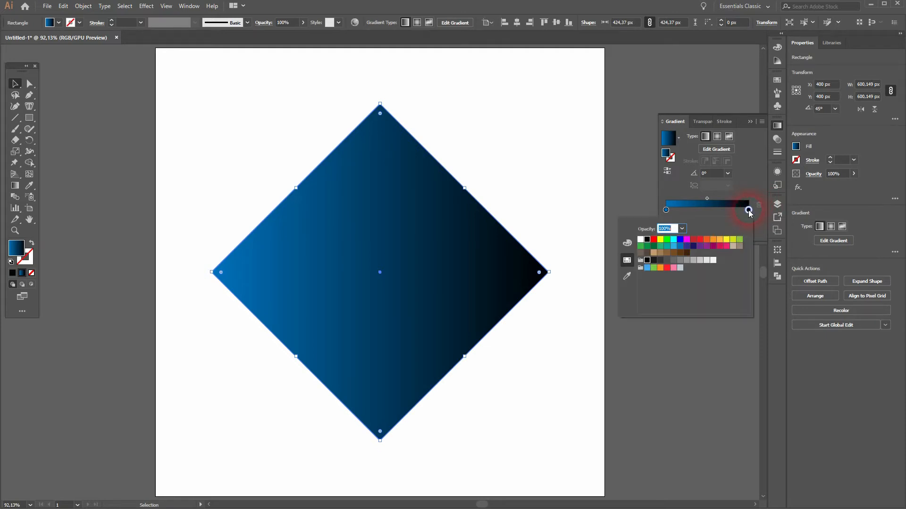
left_click(669, 246)
left_click(750, 223)
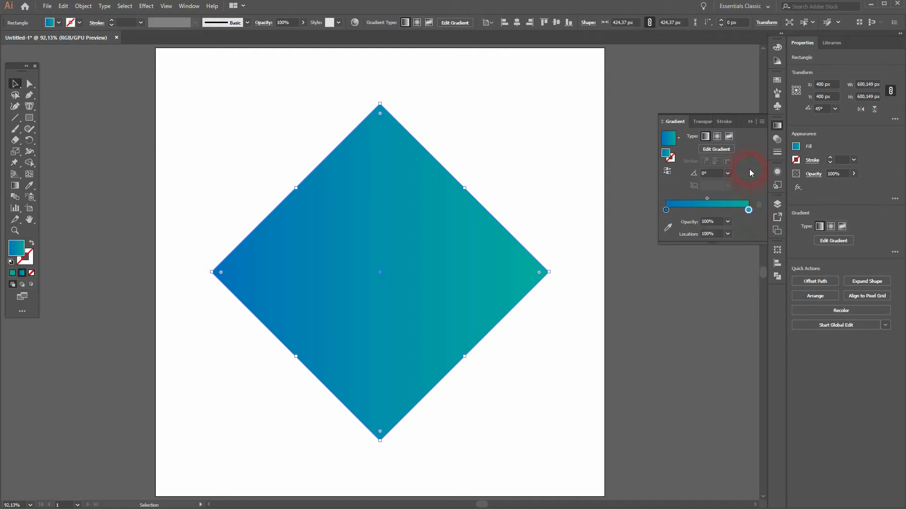
- Angle the diamond's gradient at 45° and centre it on the shape so blue starts at the lower-left edge, then deselect
left_click(15, 185)
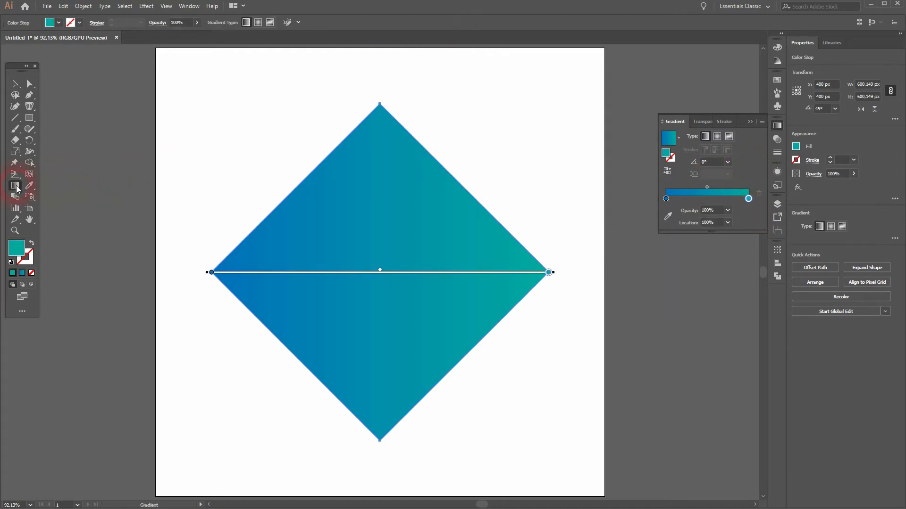
left_click(550, 272)
mouse_move(564, 279)
left_mouse_down()
mouse_move(411, 121)
mouse_move(380, 108)
left_mouse_up()
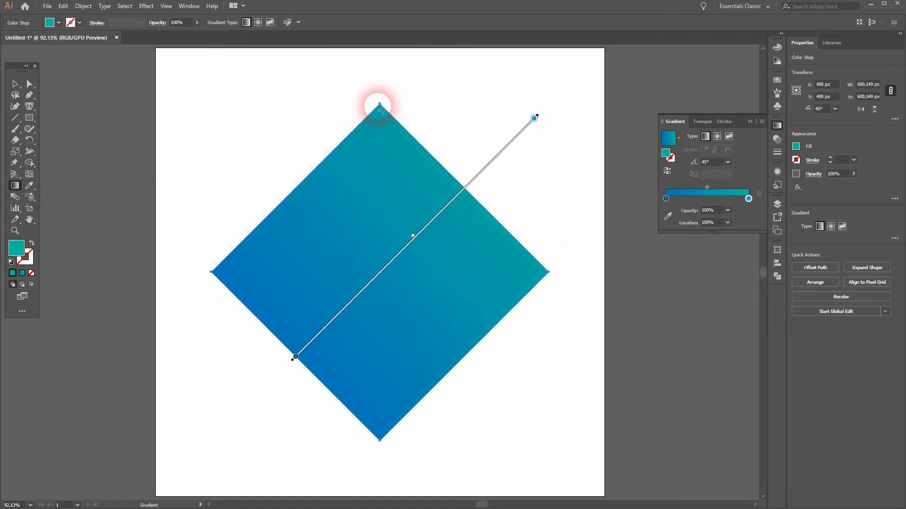
mouse_move(418, 233)
left_mouse_down()
mouse_move(388, 275)
mouse_move(383, 269)
left_mouse_up()
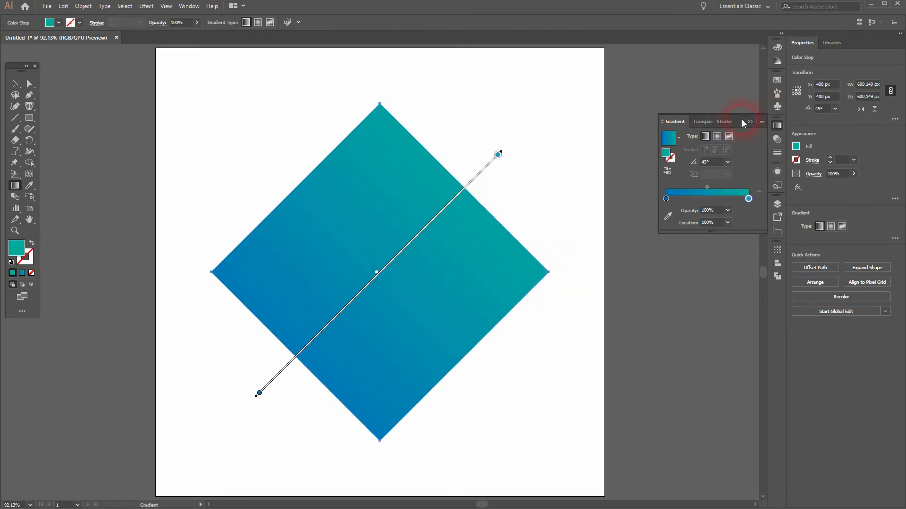
left_click(750, 121)
left_click(15, 83)
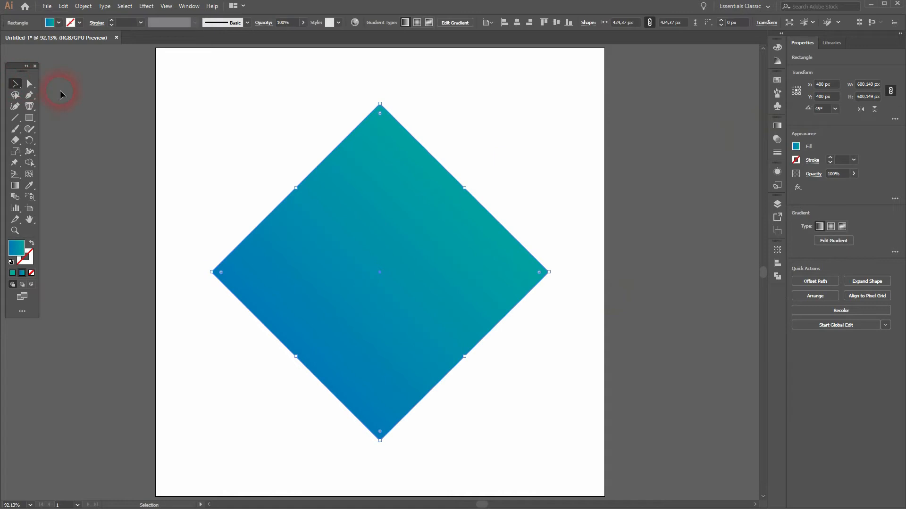
left_click(198, 138)
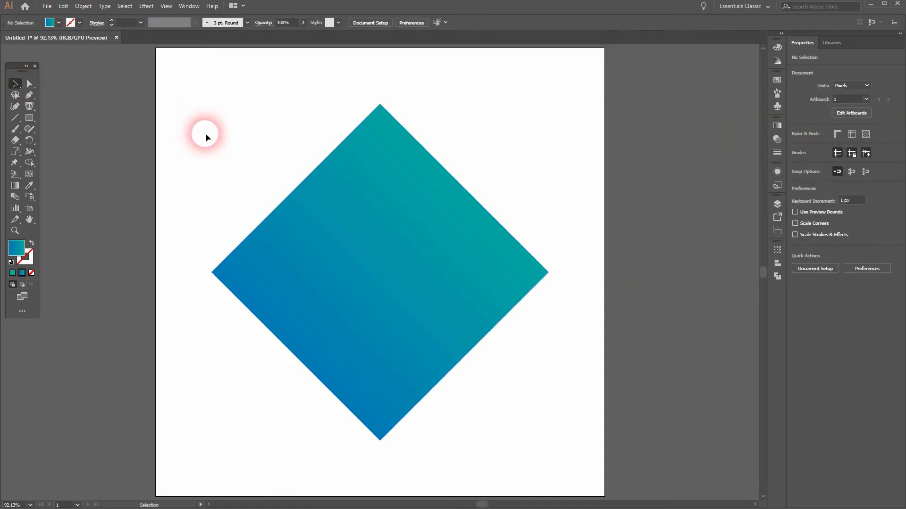
- Draw an N-shaped path with the Pen tool from the diamond's bottom corner to its top corner, with curved sides and a straight diagonal
left_click(30, 95)
left_click(88, 91)
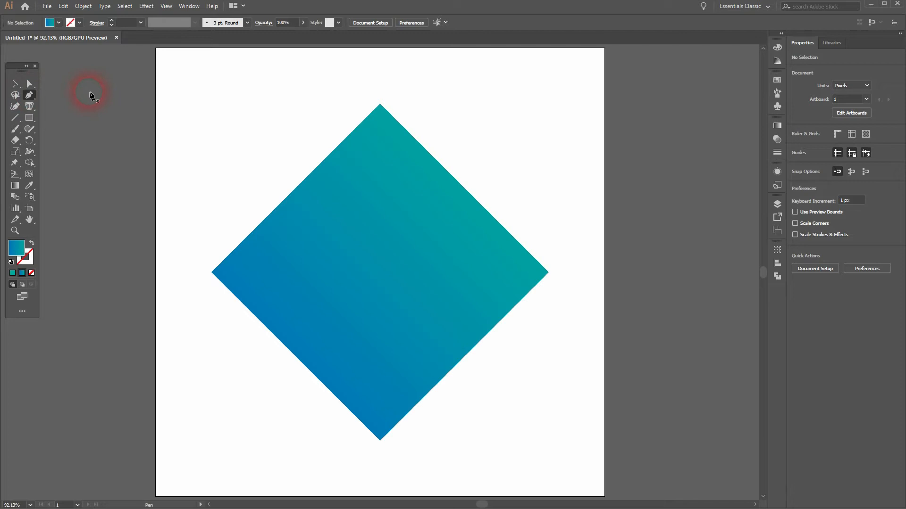
left_click(380, 440)
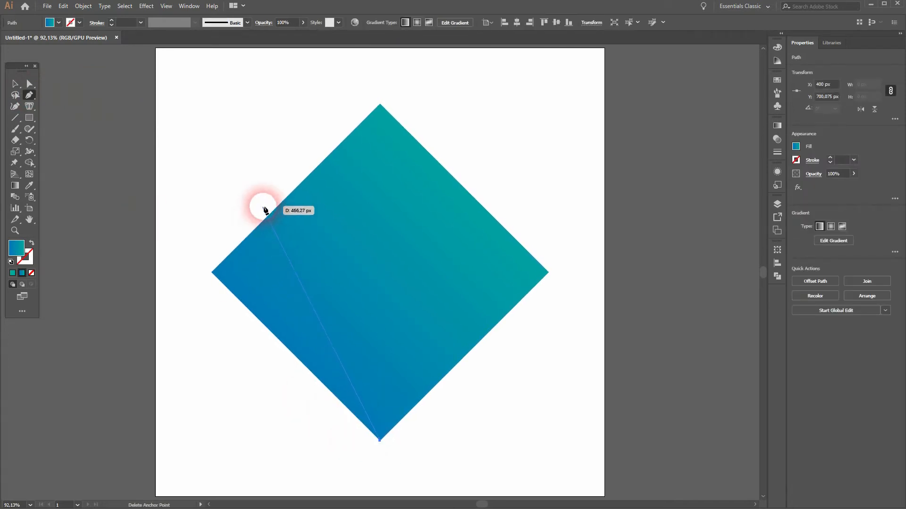
left_click_drag(276, 208, 291, 91)
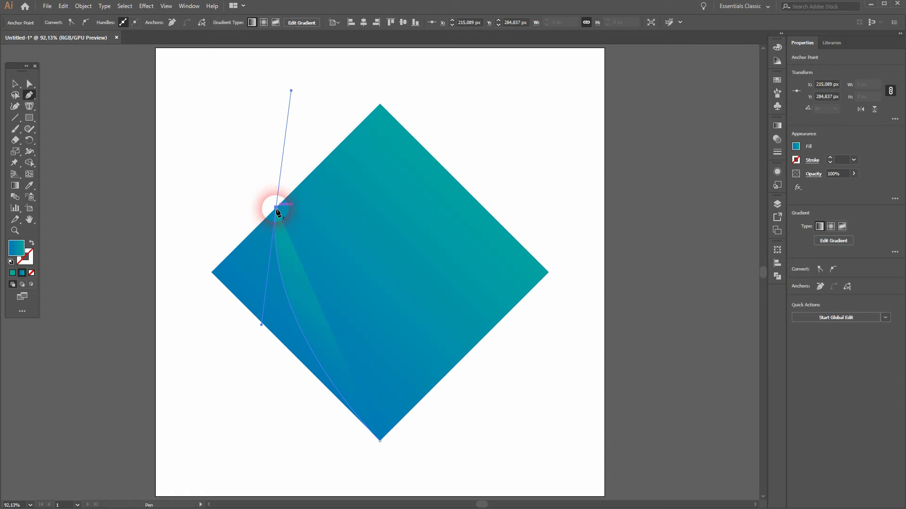
left_click(465, 355)
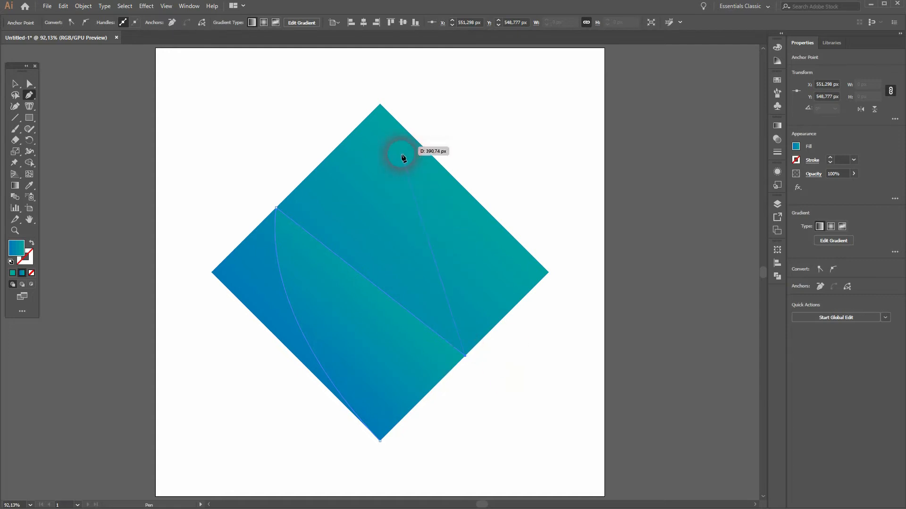
left_click_drag(380, 104, 295, 82)
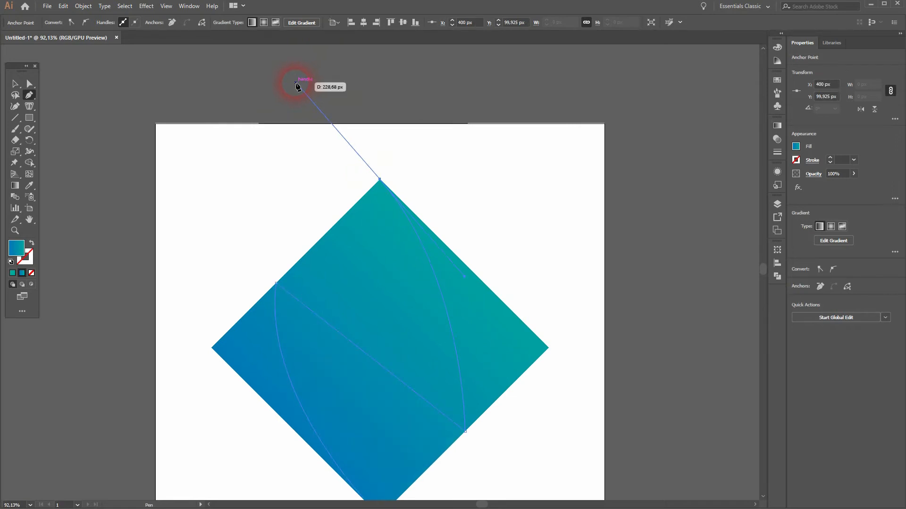
- Swap the N-shaped path's fill and stroke, and colour its stroke red
left_click(14, 85)
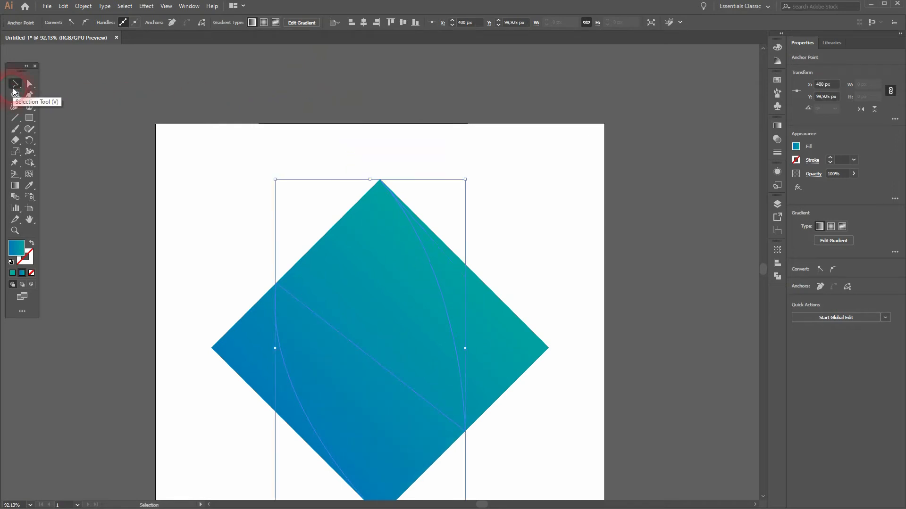
left_click(301, 321)
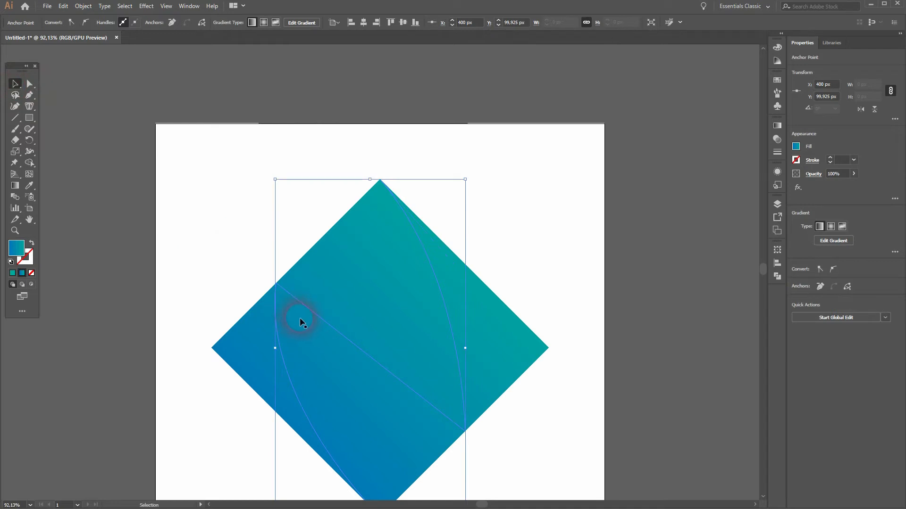
left_click(329, 325)
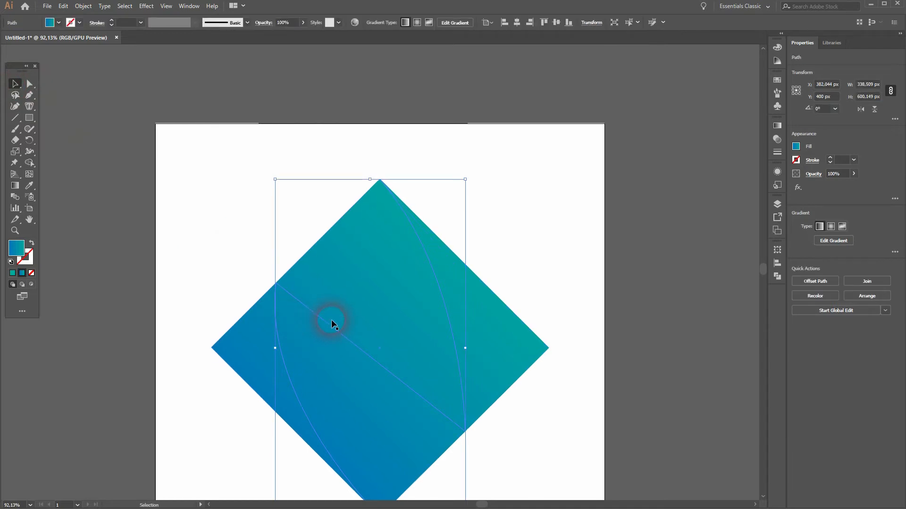
left_click(34, 243)
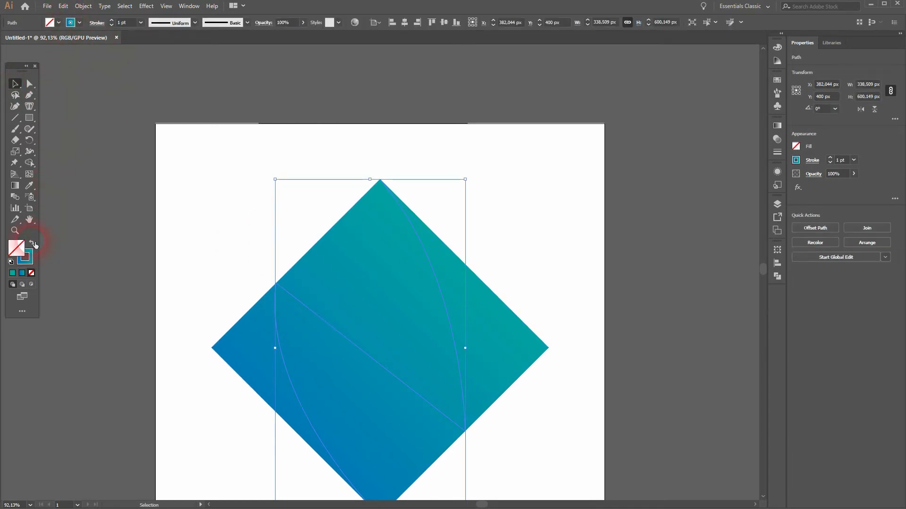
left_click(79, 23)
left_click(44, 40)
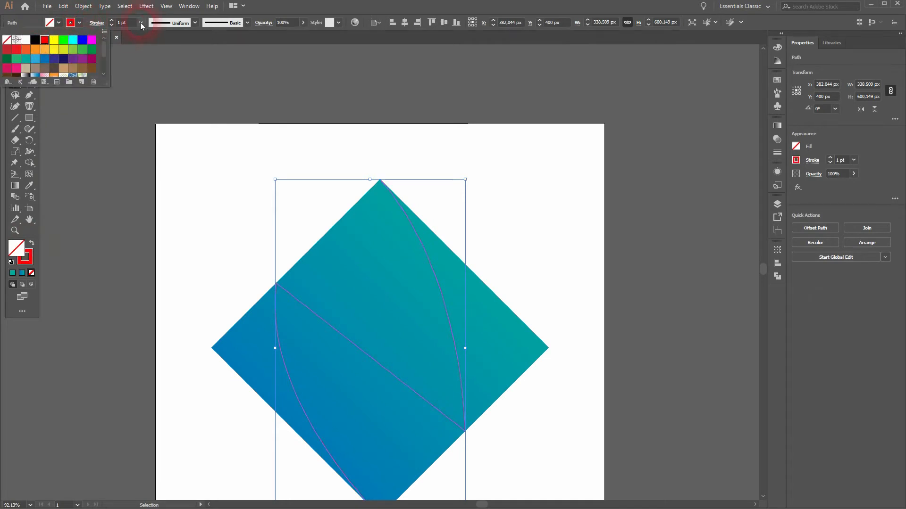
- Increase the stroke weight of the red N-shaped path to 60 pt
left_click(112, 22)
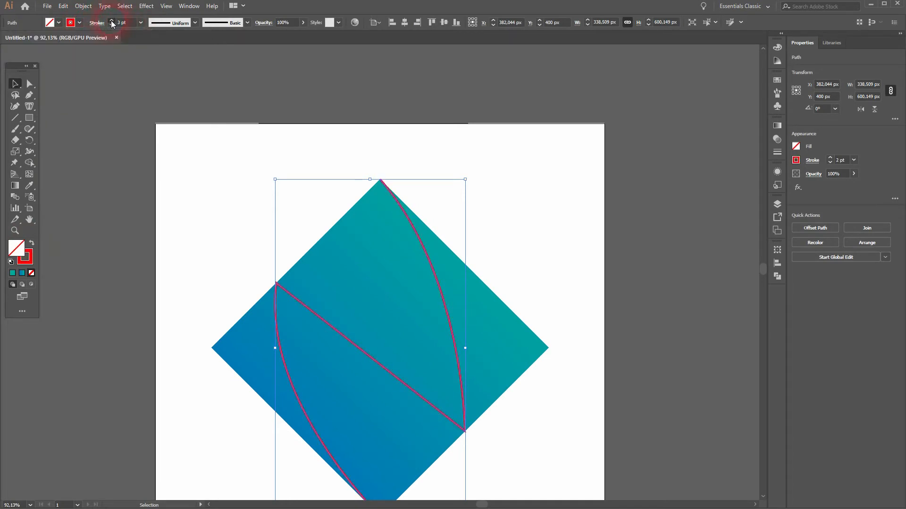
left_click(111, 22)
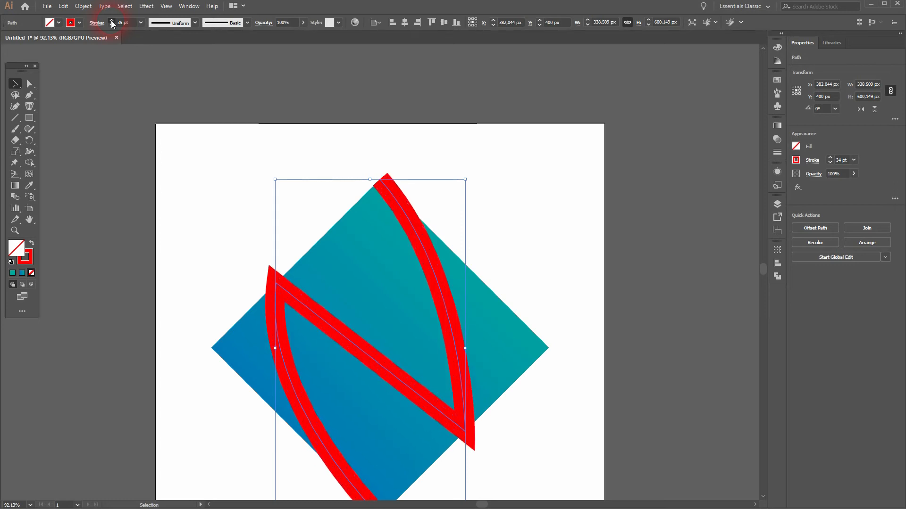
left_click(112, 22)
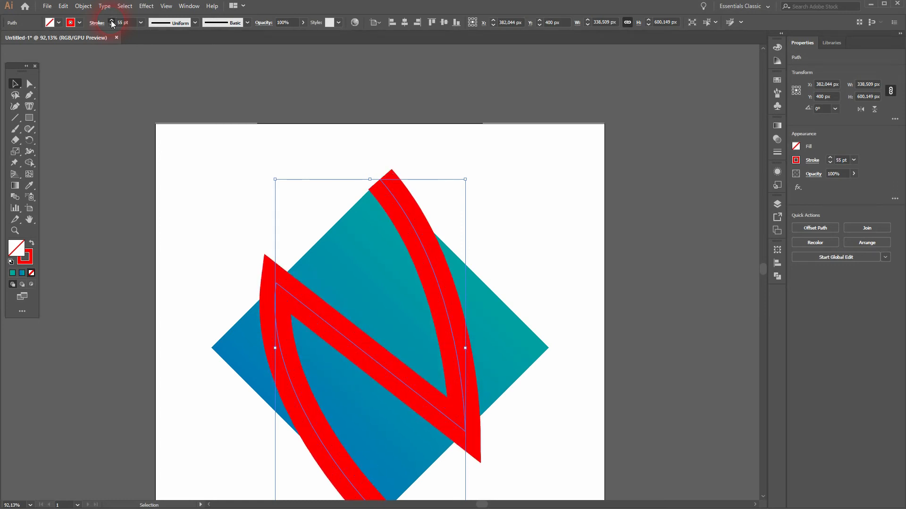
left_click_drag(555, 362, 570, 270)
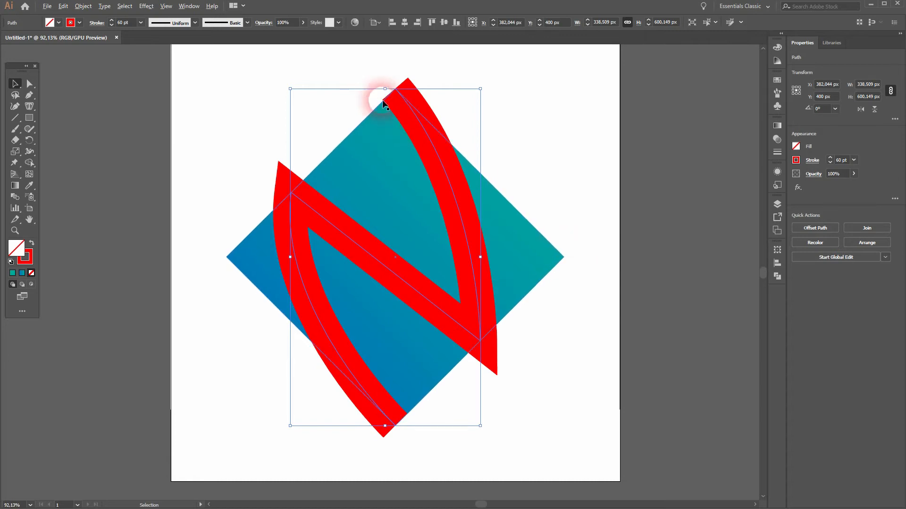
- Examine how the end of the red N stroke meets the diamond's top corner, then clear the selection
scroll(382, 96, "up", 6)
left_click_drag(266, 70, 318, 235)
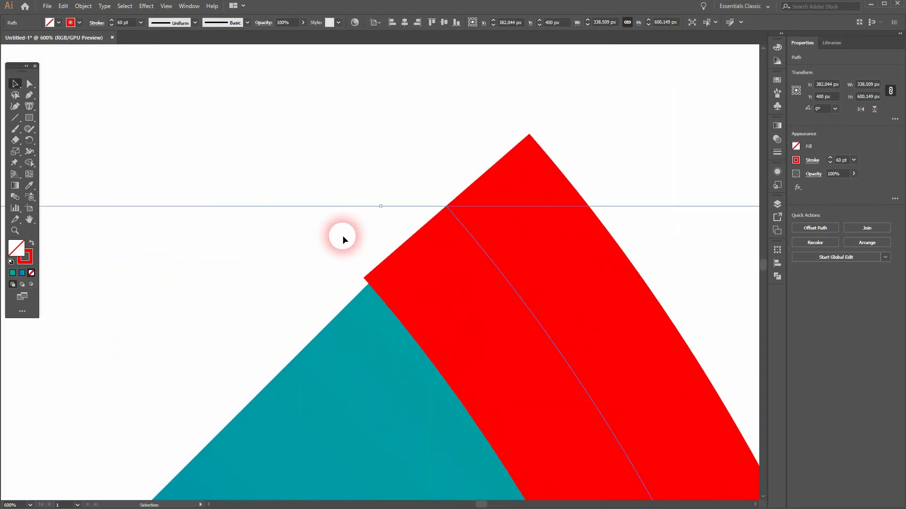
scroll(417, 247, "up", 2)
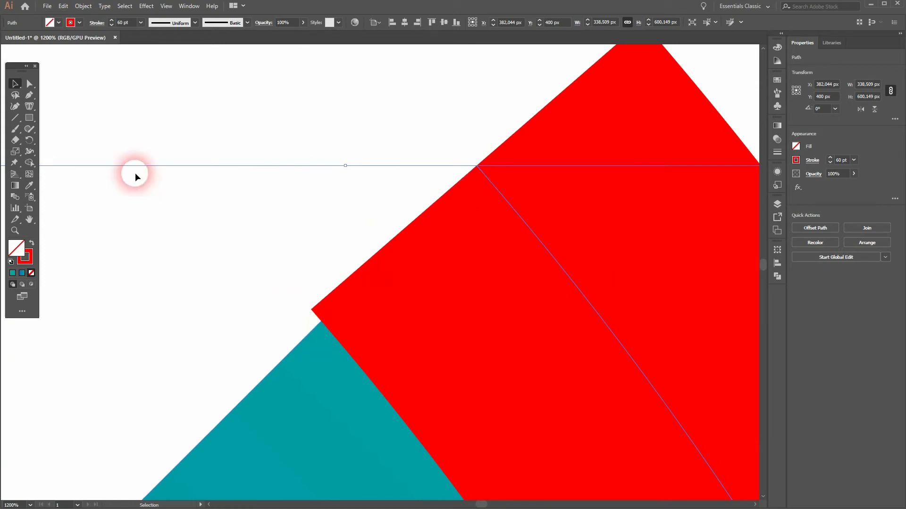
left_click(29, 84)
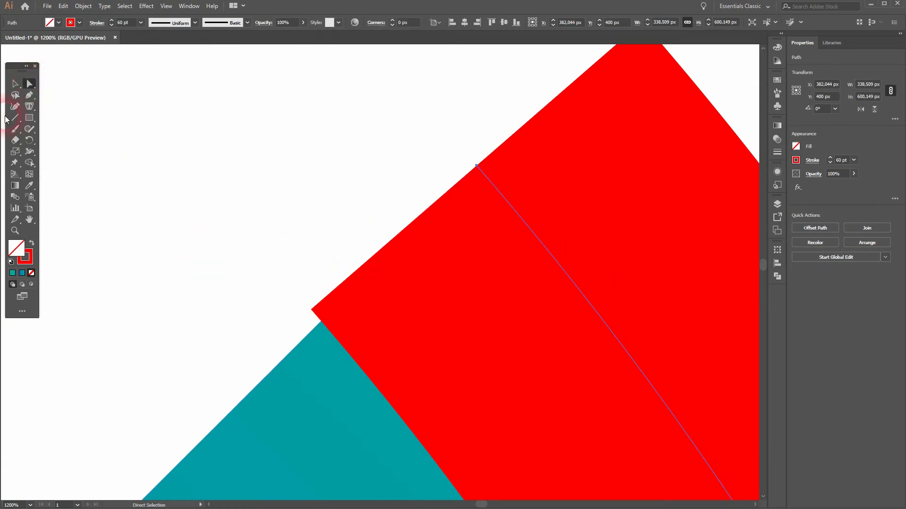
left_click(15, 83)
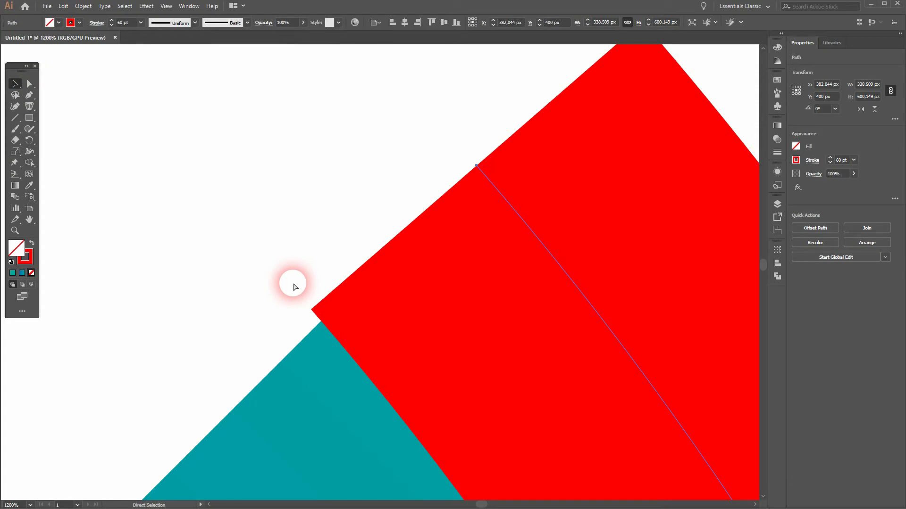
key("ctrl+0")
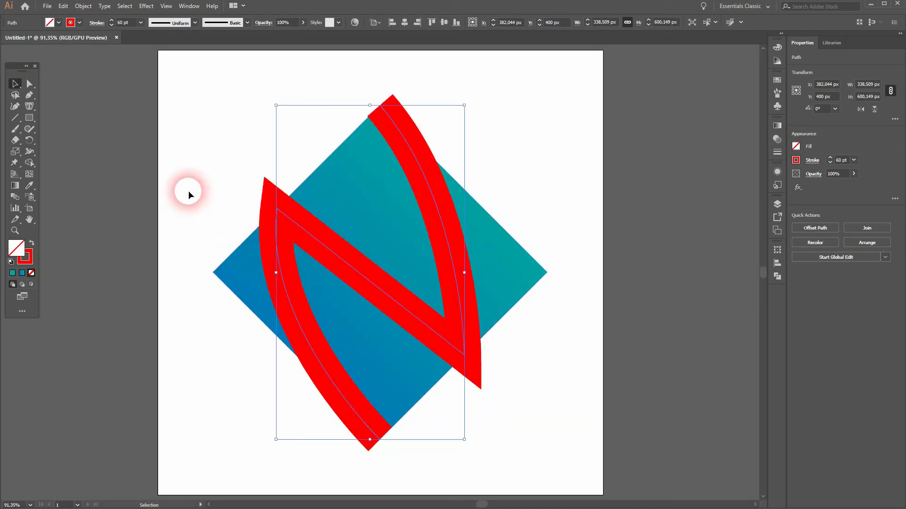
left_click(164, 151)
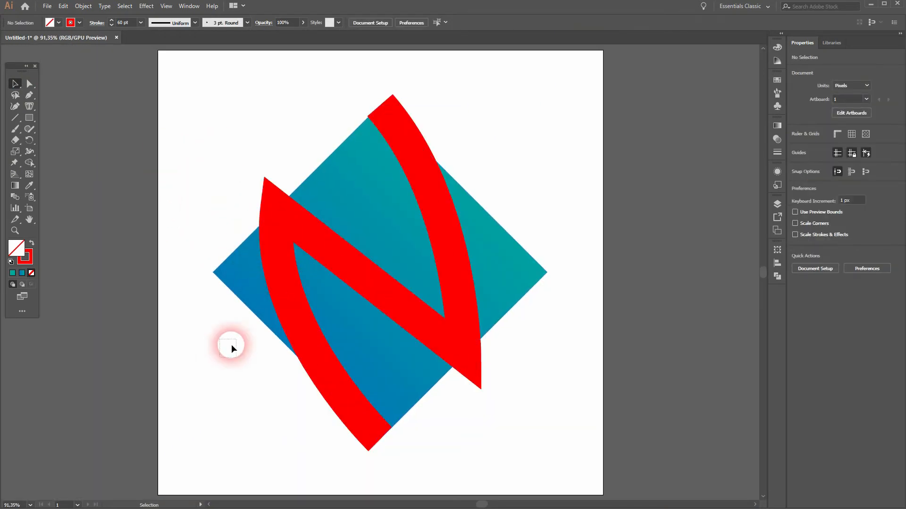
left_click(362, 220)
left_click(569, 239)
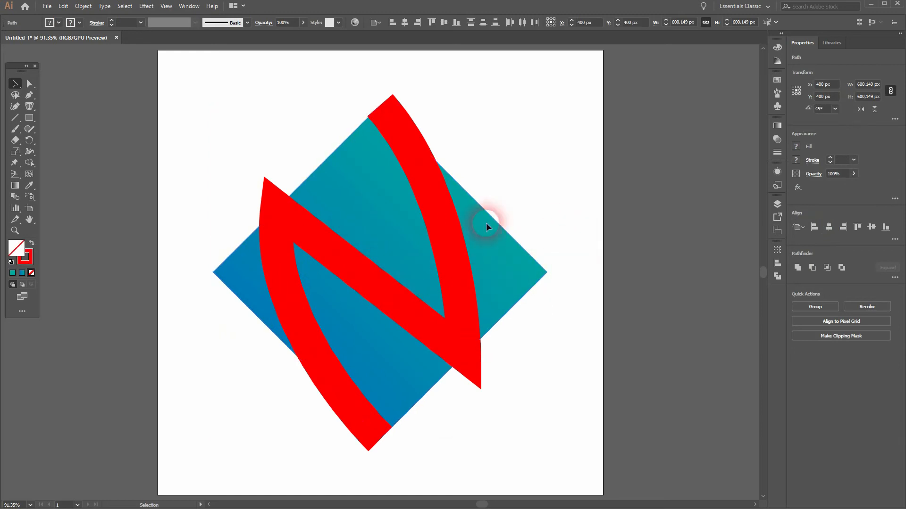
- Expand the fill and stroke of the red N-shaped path into a solid shape, inspect its top end, and deselect it
left_click(434, 211)
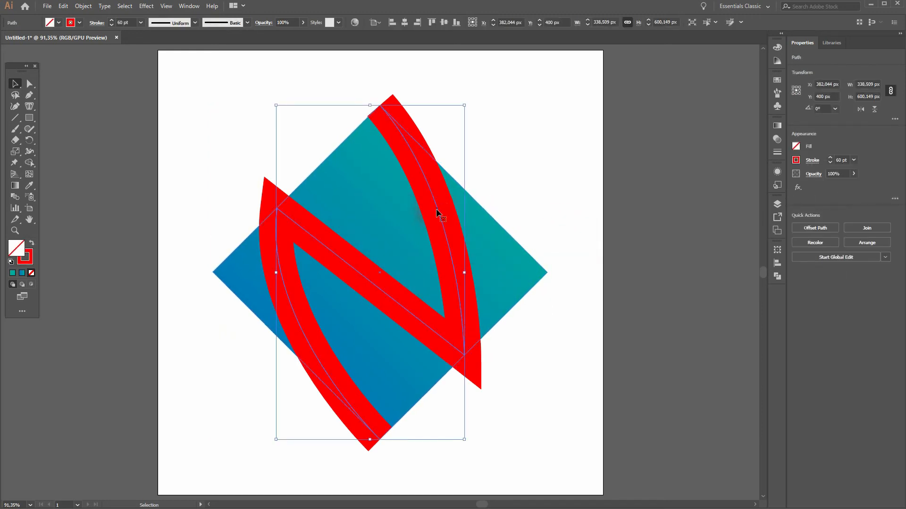
left_click(86, 7)
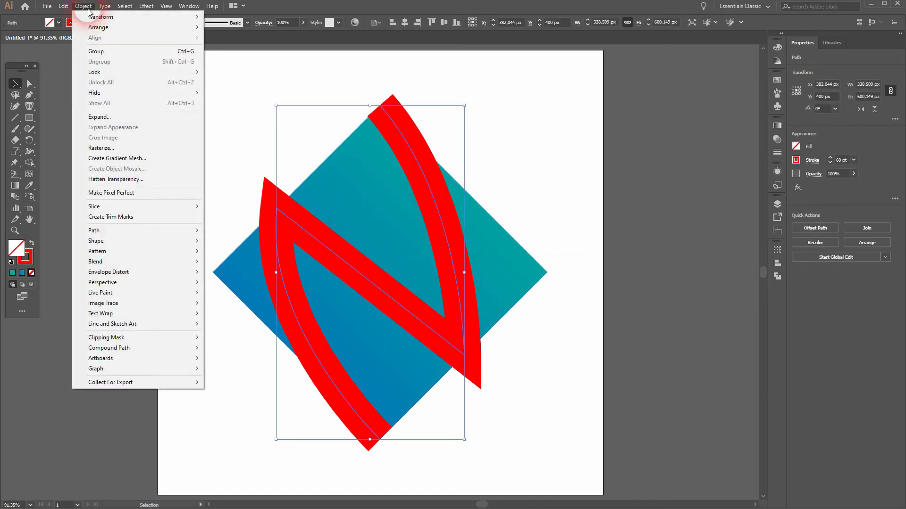
left_click(126, 116)
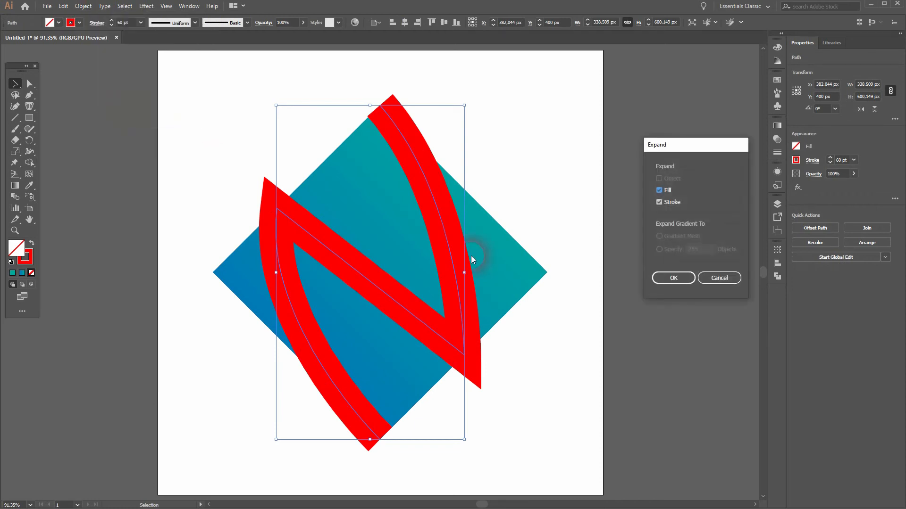
left_click(681, 279)
scroll(373, 108, "up", 7)
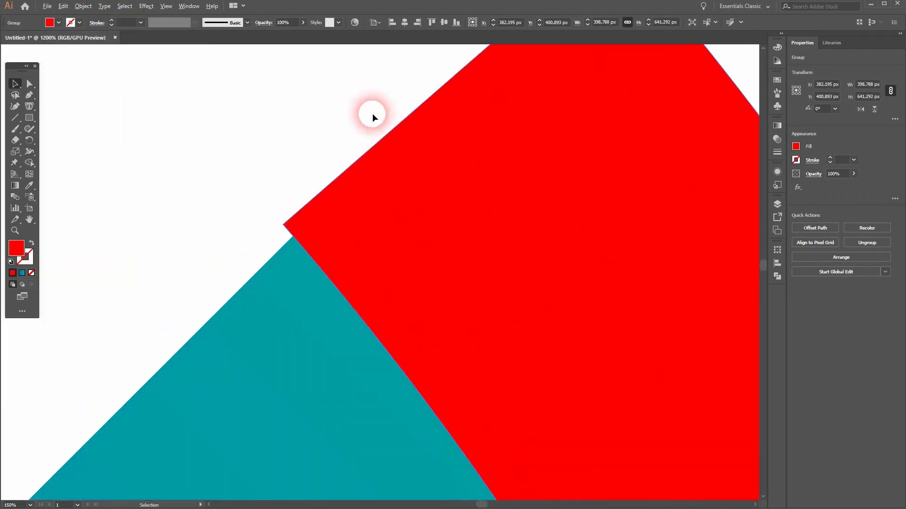
left_click(29, 84)
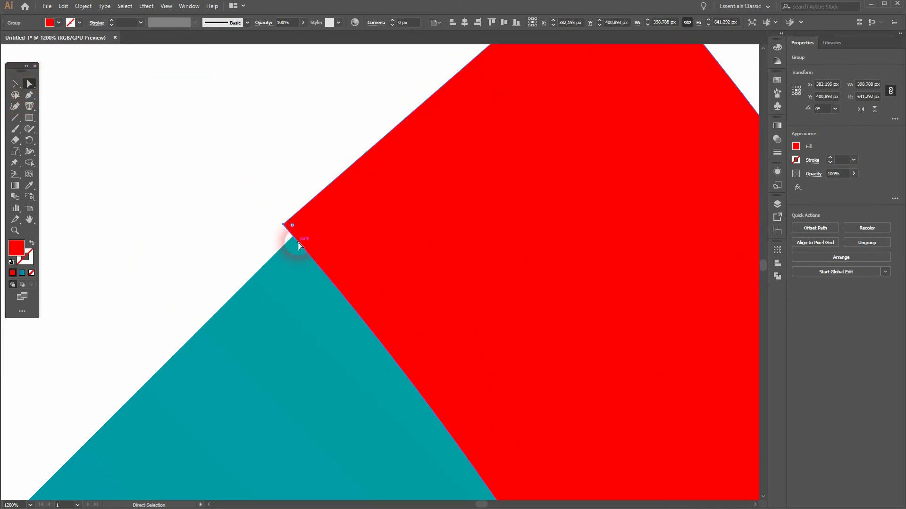
left_click(14, 84)
left_click(203, 256)
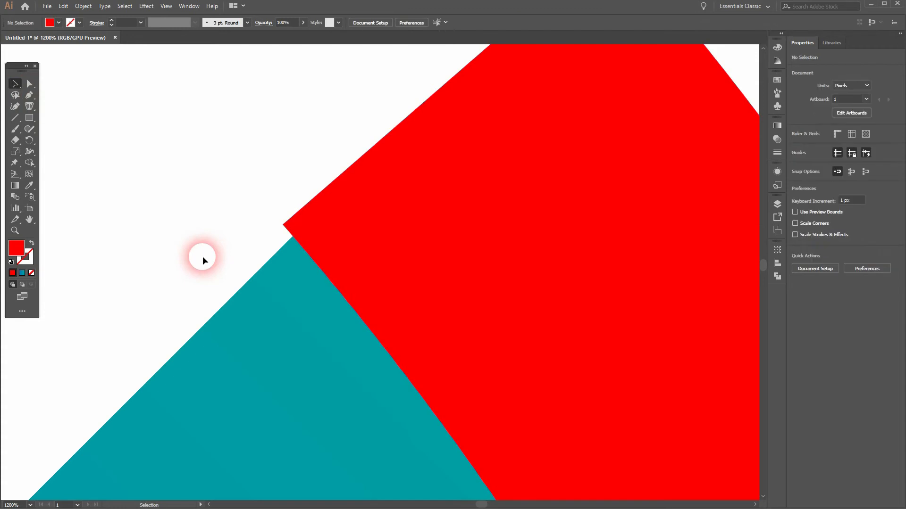
key("ctrl+0")
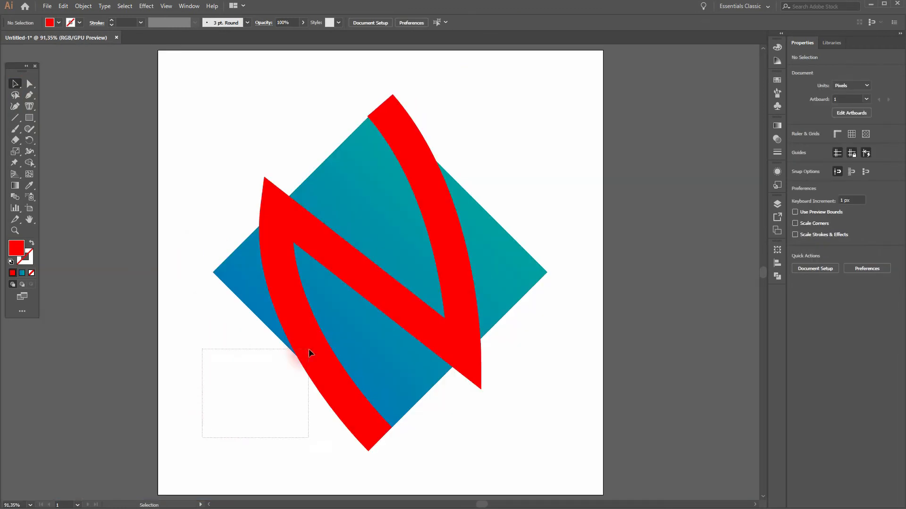
- Cut the red N and its overhanging parts out of the diamond with the Shape Builder tool
left_click_drag(226, 412, 598, 121)
left_click_drag(29, 170, 70, 162)
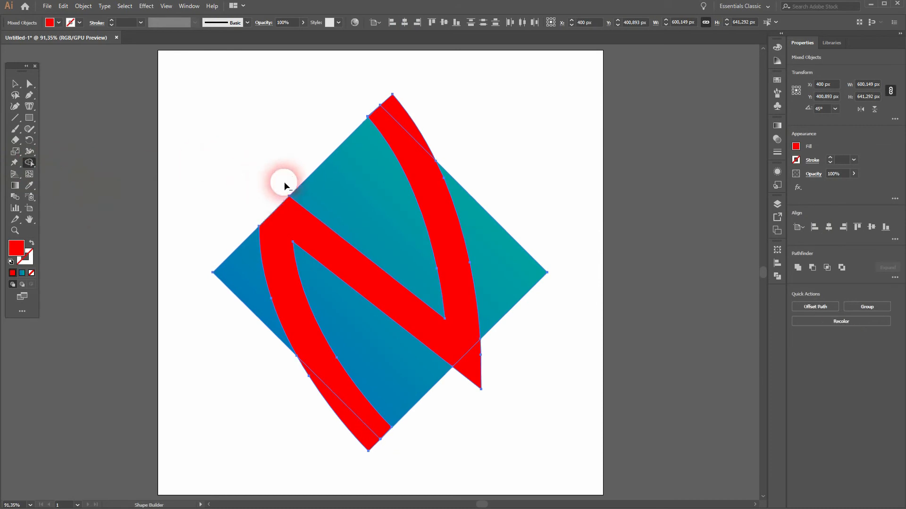
left_click_drag(401, 112, 406, 134)
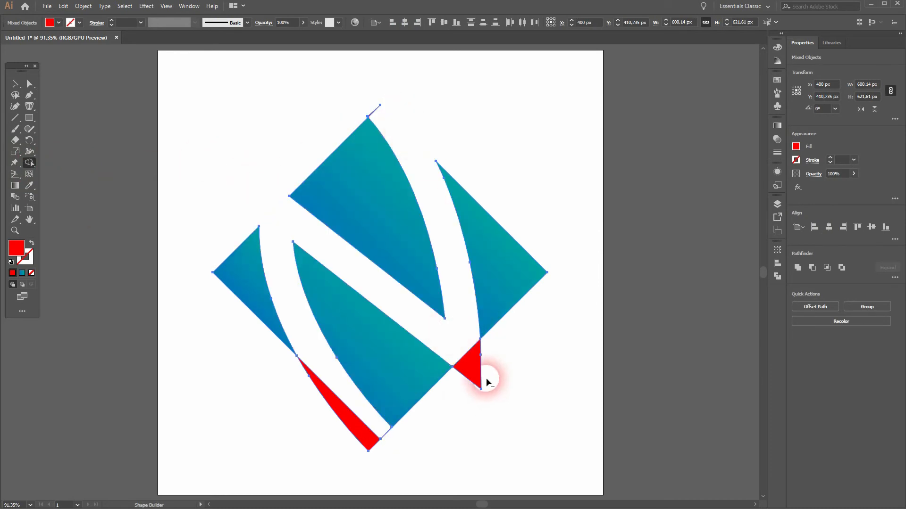
left_click_drag(363, 424, 238, 360)
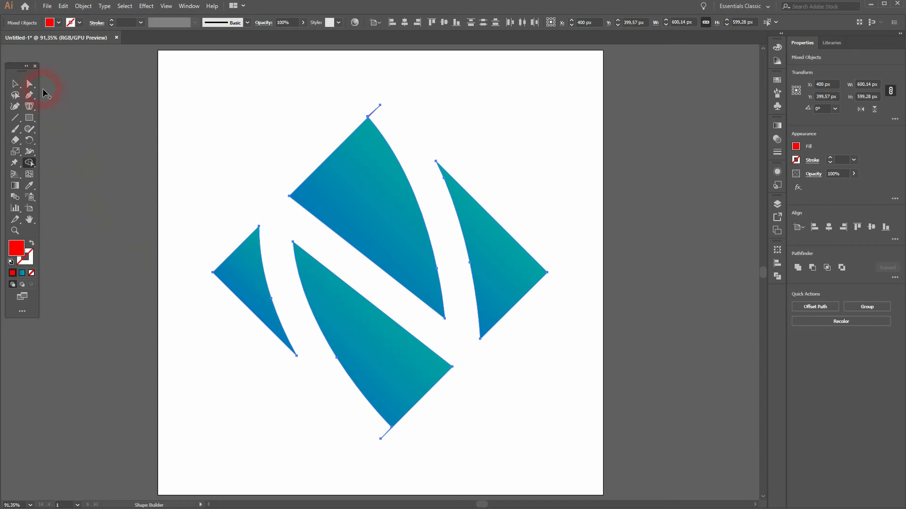
- Undo the mistaken removal of the lower middle piece and remove the thin red sliver at the top corner with Shape Builder
left_click_drag(388, 451, 371, 426)
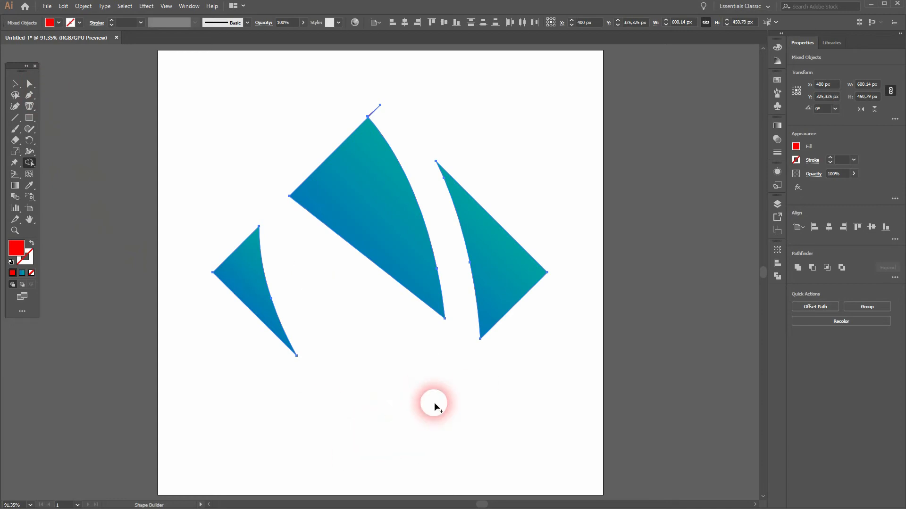
key("ctrl+z")
scroll(373, 99, "up", 4)
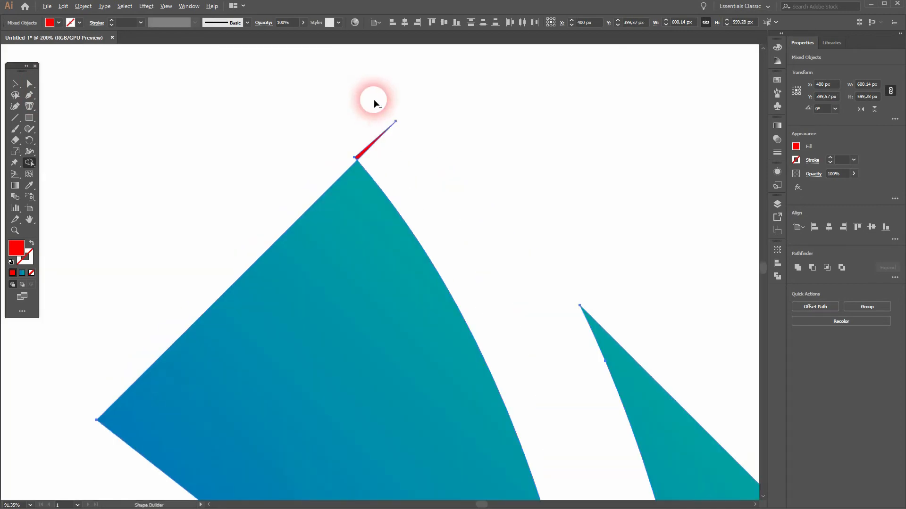
scroll(379, 151, "up", 4)
left_click_drag(352, 166, 279, 129)
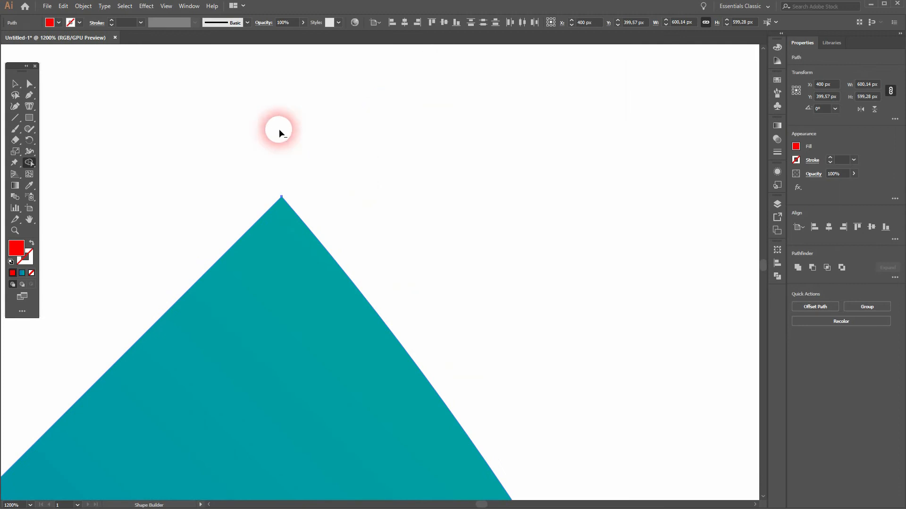
- Draw a short diagonal line, about 0.8 px wide and high, across the thin sliver where it joins the lower piece's bottom tip
key("ctrl+0")
scroll(378, 421, "up", 8)
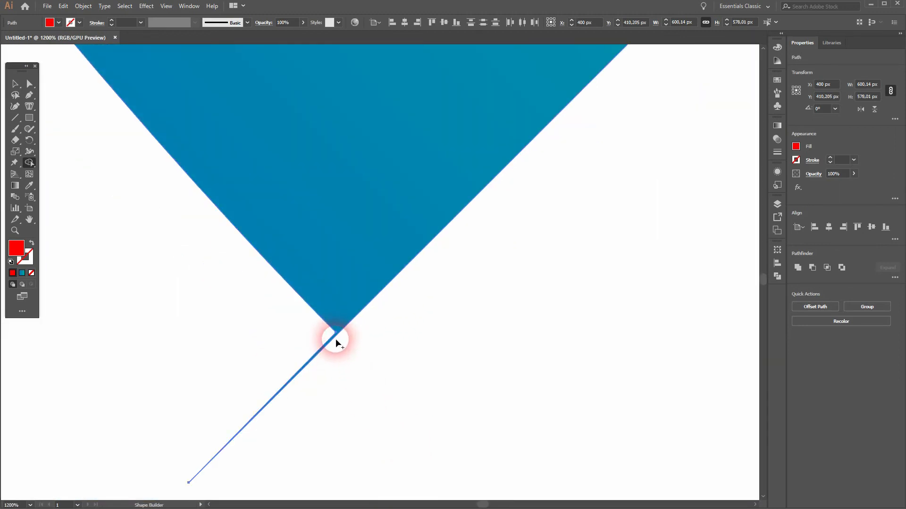
left_click(15, 84)
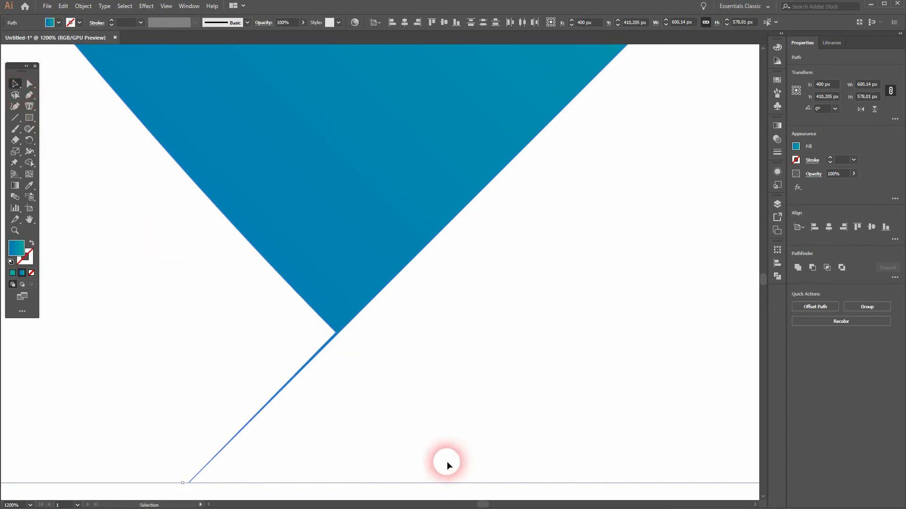
left_click(403, 487)
scroll(315, 336, "up", 4)
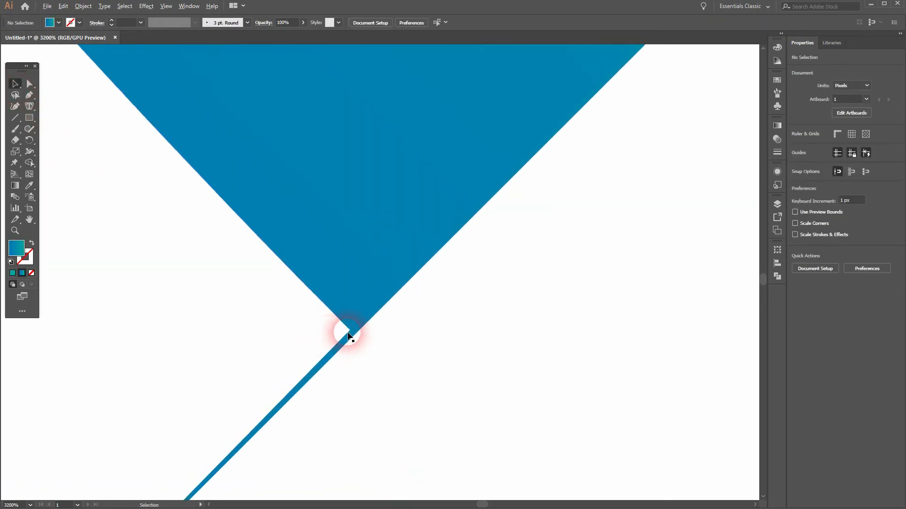
left_click(14, 117)
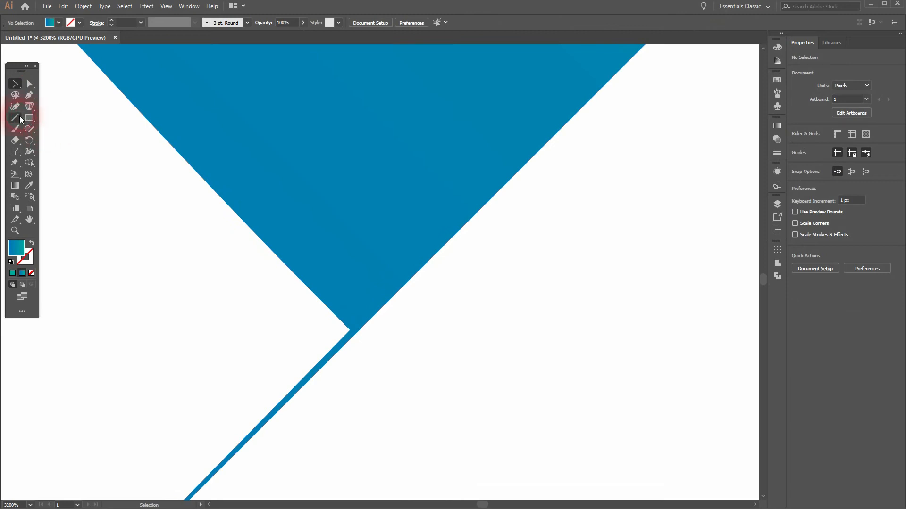
left_click_drag(353, 332, 372, 349)
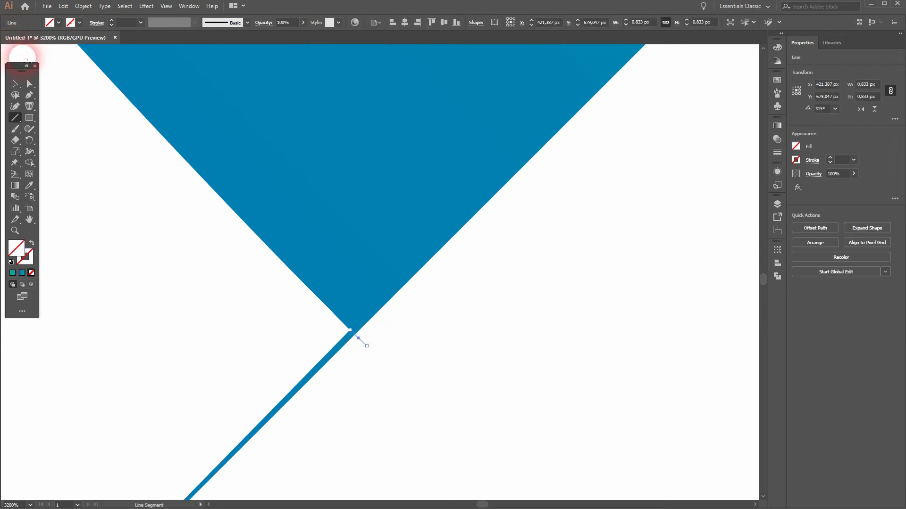
- Remove the thin sliver below the lower piece's tip with Shape Builder, using the short line as the cutting edge
left_click(14, 84)
left_click_drag(169, 255, 490, 424)
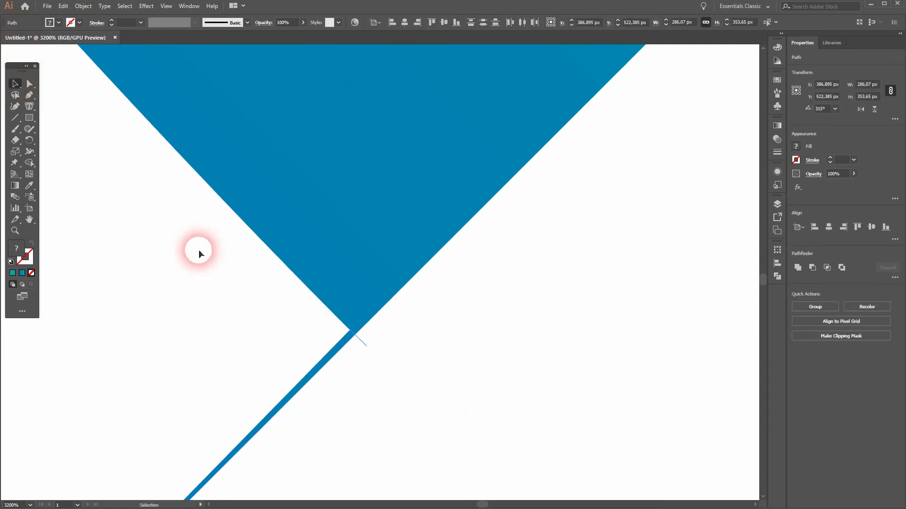
left_click(29, 163)
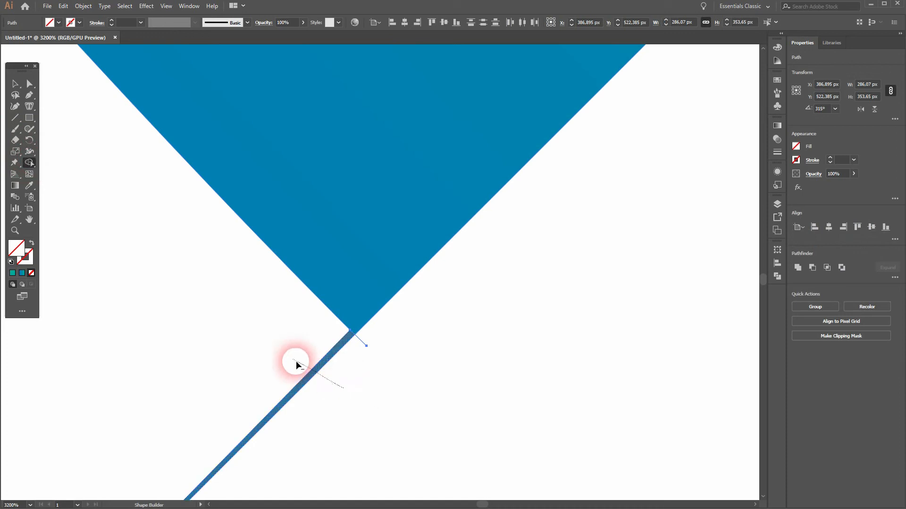
left_click_drag(331, 384, 301, 353)
- Delete the leftover short cutting line at the lower piece's bottom tip and fit the artboard in view
left_click(15, 84)
left_click(331, 380)
left_click(359, 339)
left_click(392, 369)
key("a")
key("ctrl+0")
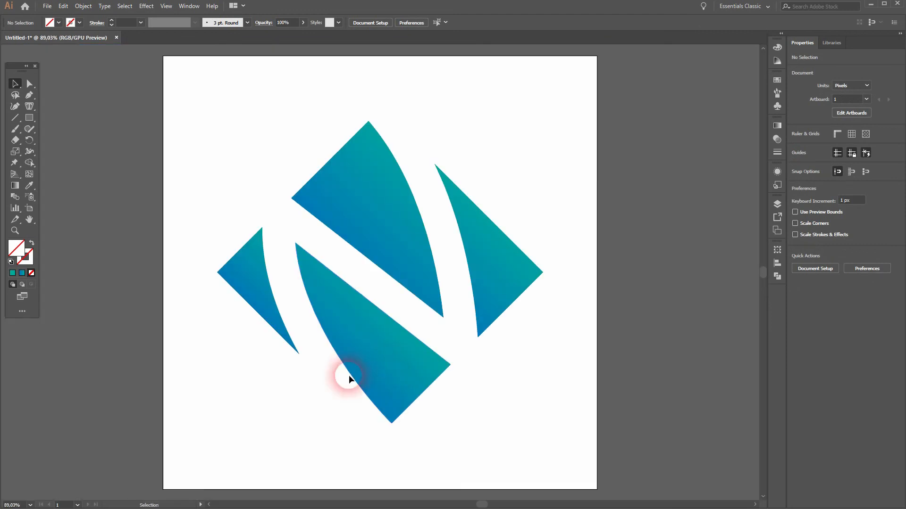
- Group the four gradient pieces and scale the group down around its centre to about 376 px wide, then deselect
left_click_drag(254, 289, 195, 294)
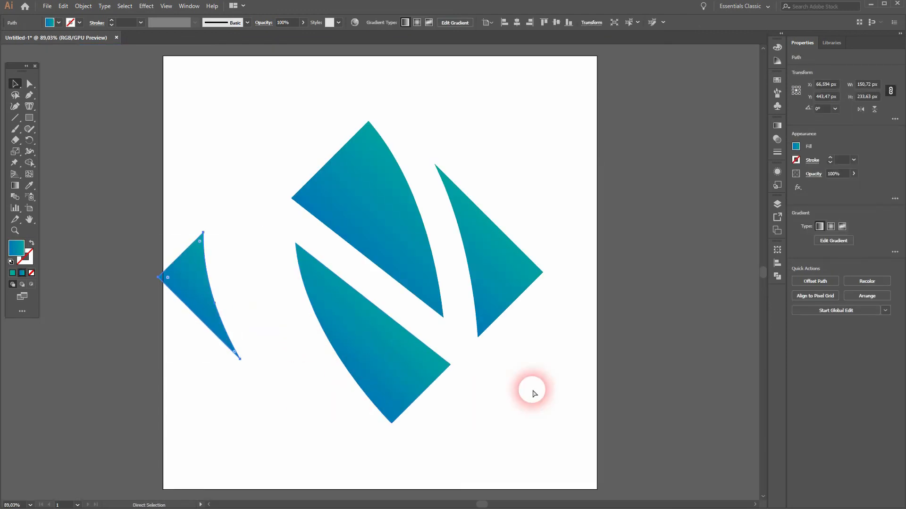
key("ctrl+z")
left_click_drag(205, 426, 602, 123)
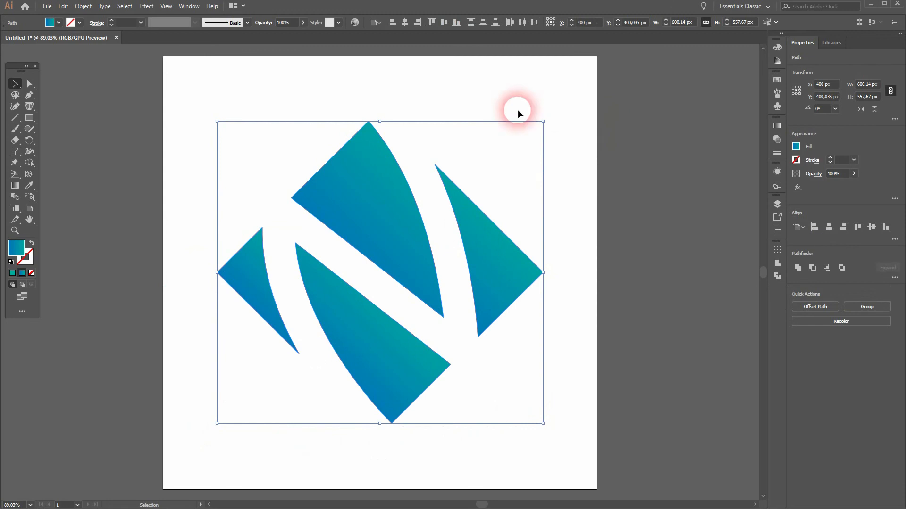
left_click(83, 6)
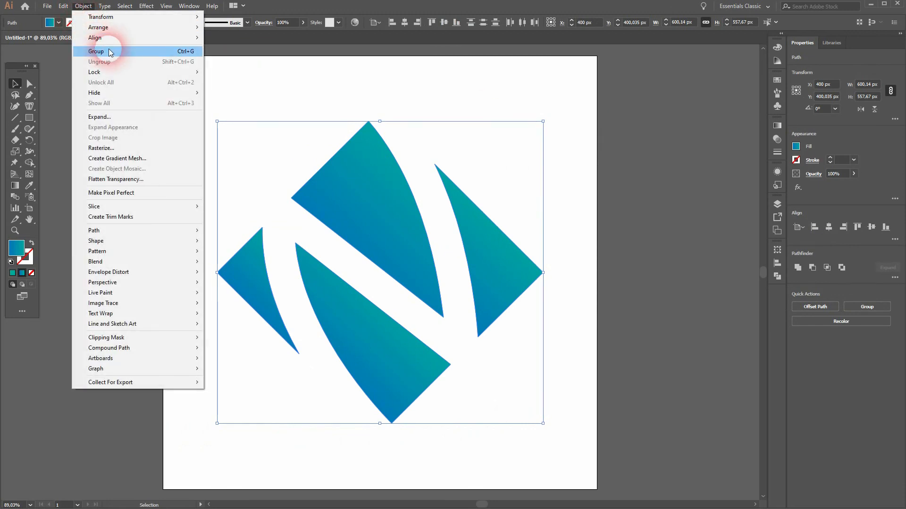
left_click(111, 44)
left_click_drag(544, 272, 482, 272)
left_click(540, 387)
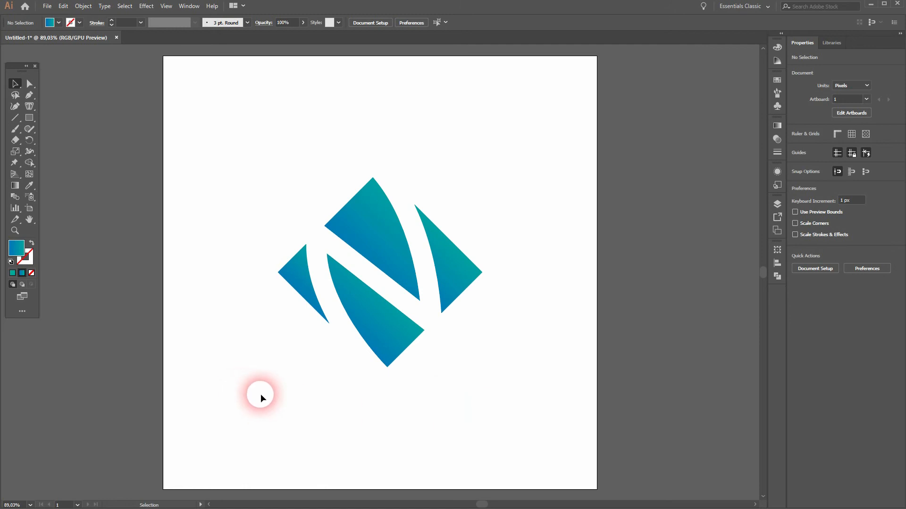
- Draw a square from the artboard's centre, rotate it 45° and size it to about 266 px per side around the logo
left_click(30, 118)
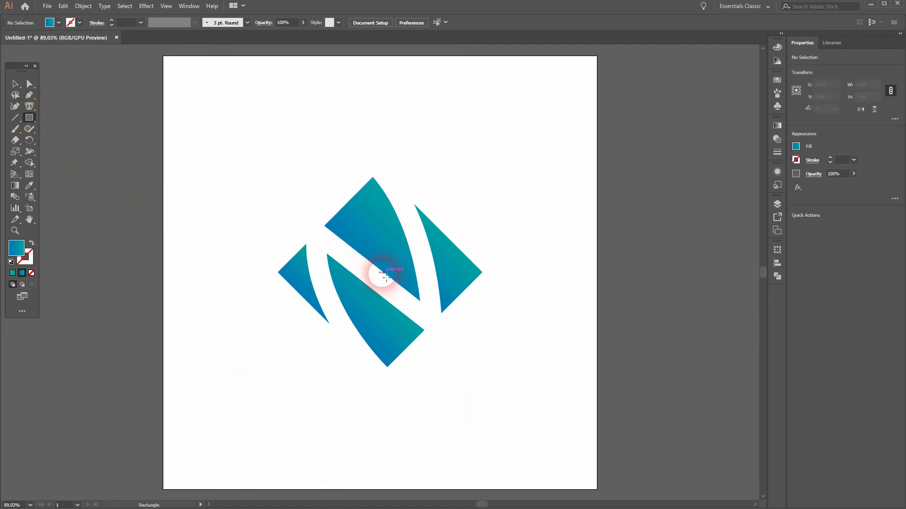
left_click_drag(386, 279, 404, 321)
left_click_drag(429, 212, 400, 197)
mouse_move(419, 240)
left_mouse_down()
mouse_move(430, 221)
mouse_move(452, 256)
left_mouse_up()
- Swap the rotated square's fill and stroke, colour its outline black, and deselect it
left_click(32, 241)
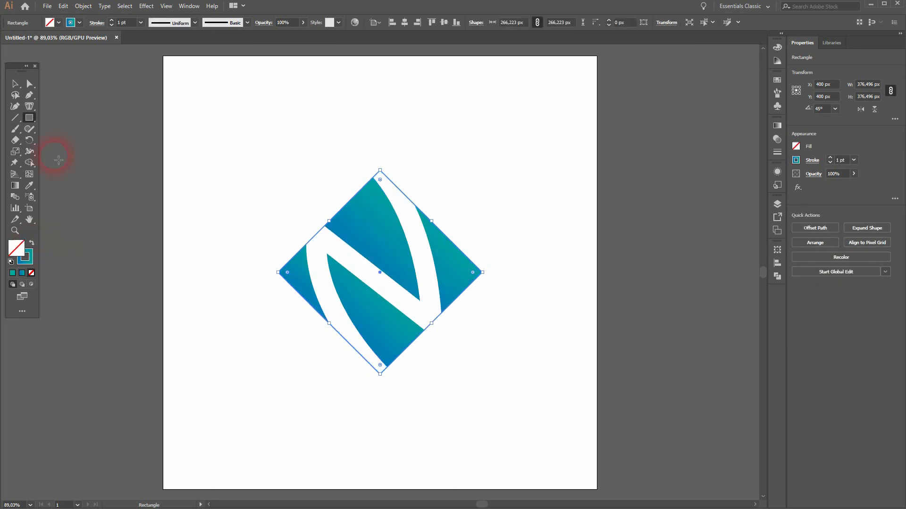
left_click(80, 24)
left_click(34, 41)
left_click(207, 378)
left_click(15, 84)
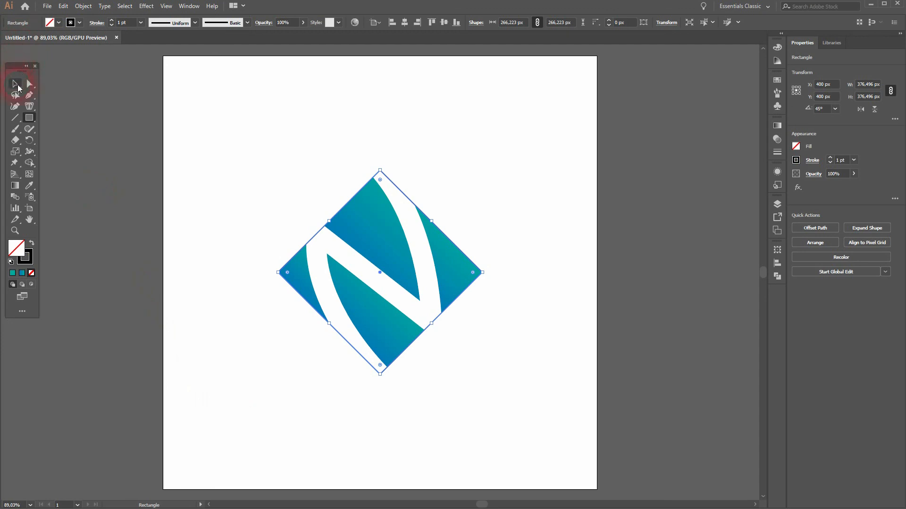
left_click(250, 415)
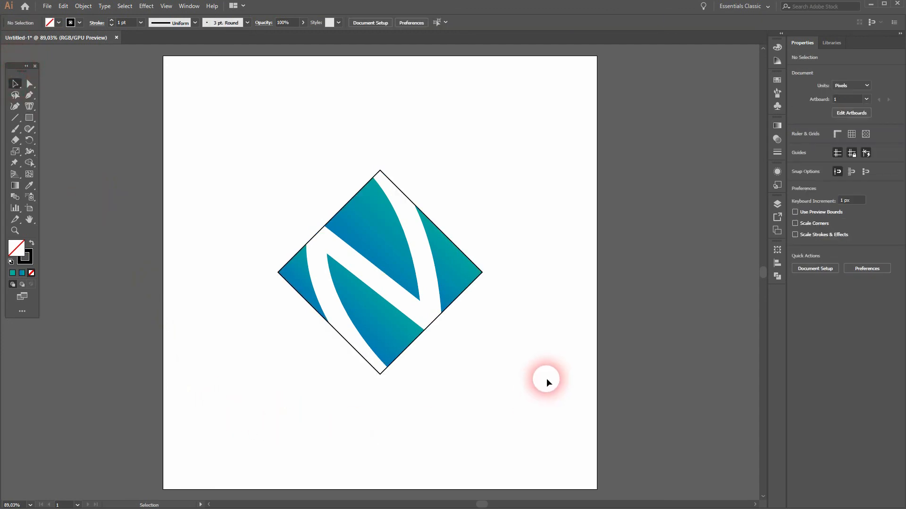
- Delete the black diamond outline around the logo
left_click(404, 193)
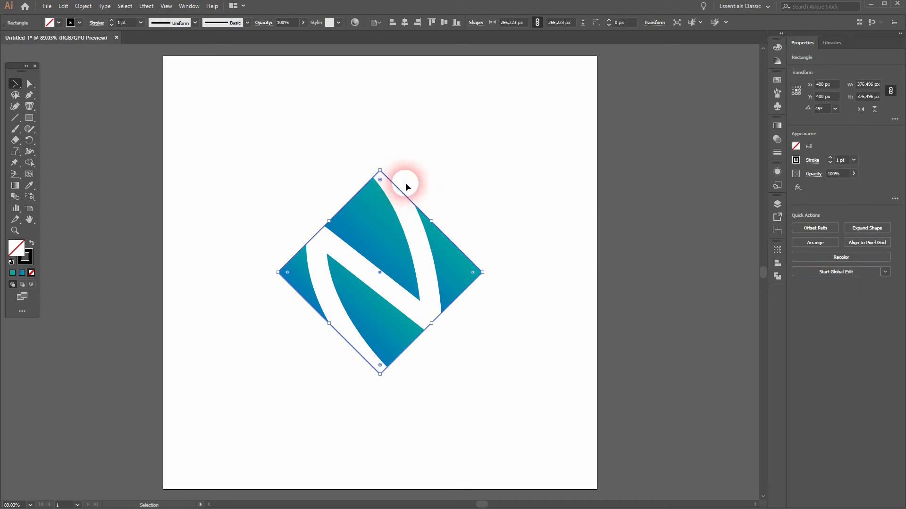
left_click(513, 348)
left_click(431, 323)
key("Delete")
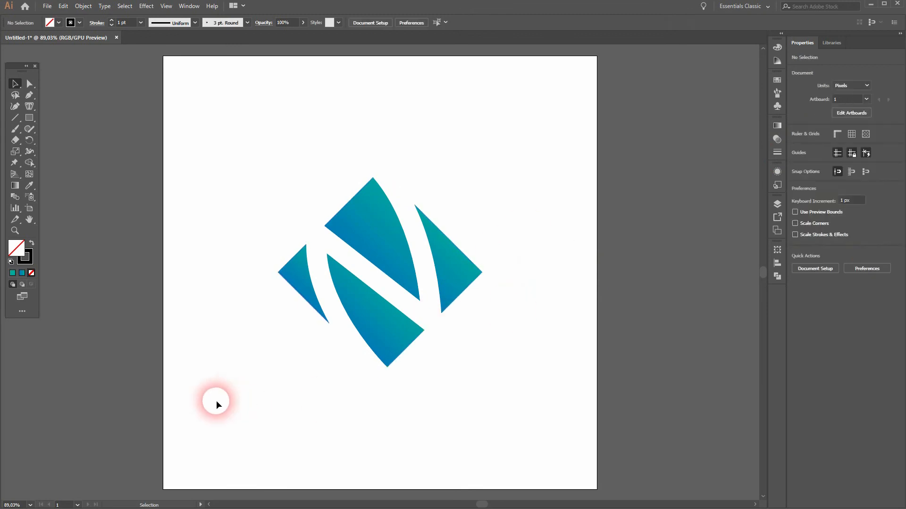